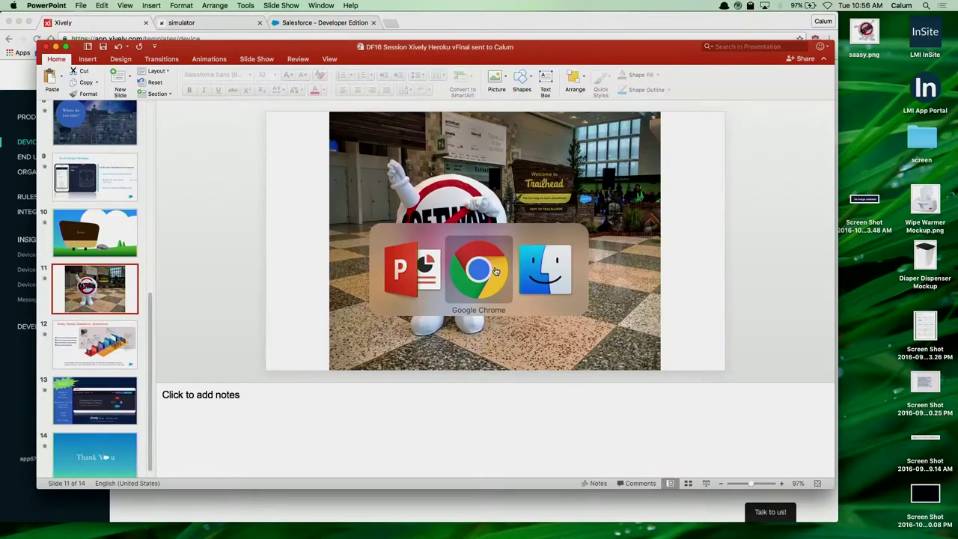
Switch to Chrome and add a new Xively device template named SaaSy
left_click(30, 23)
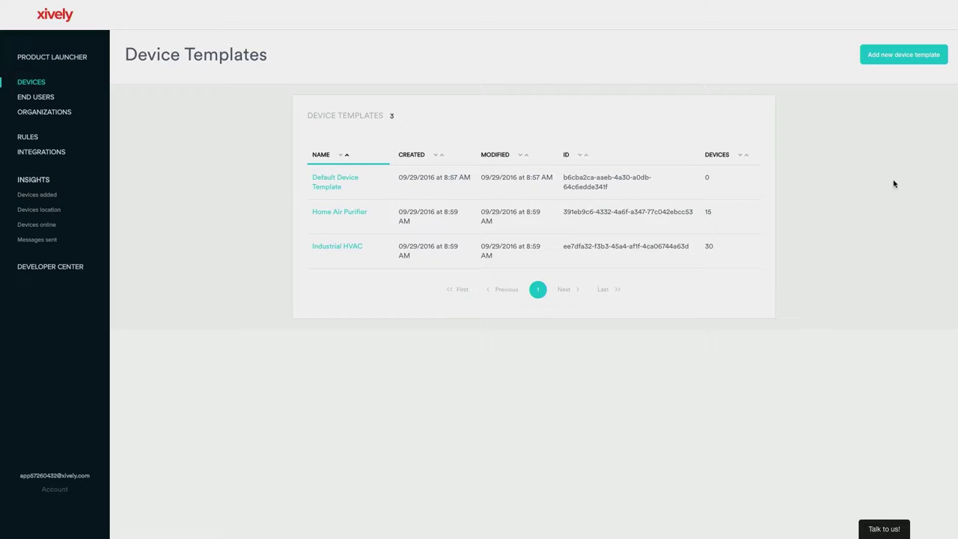
left_click(897, 58)
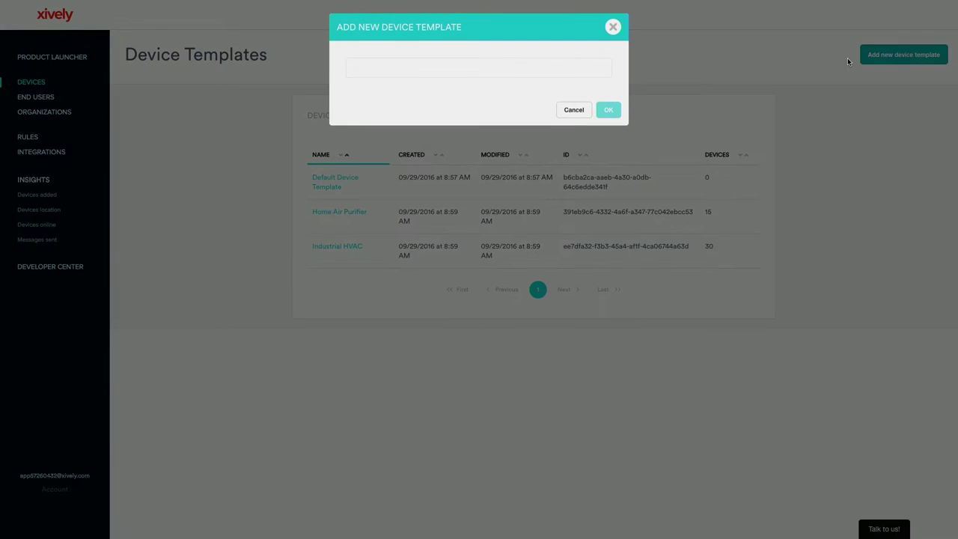
left_click(365, 71)
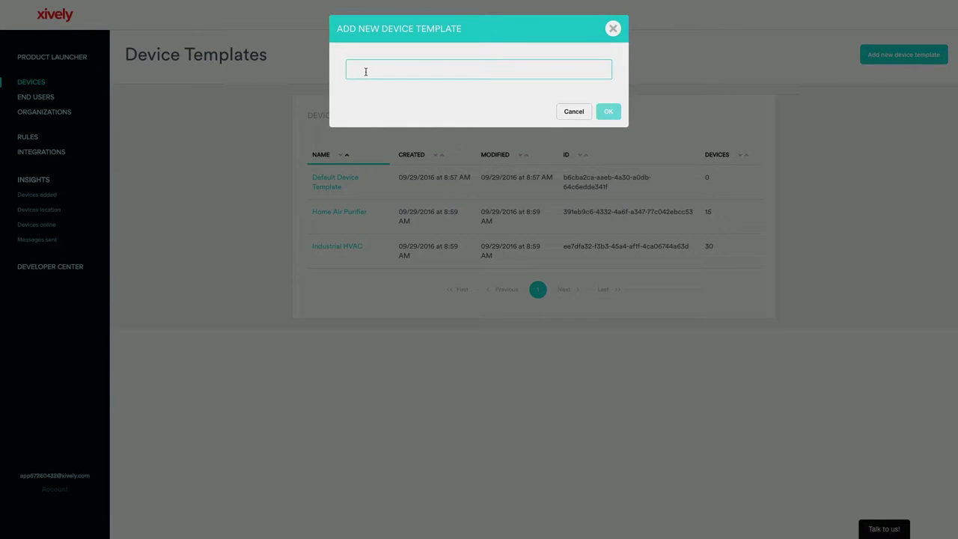
type("SaaSy")
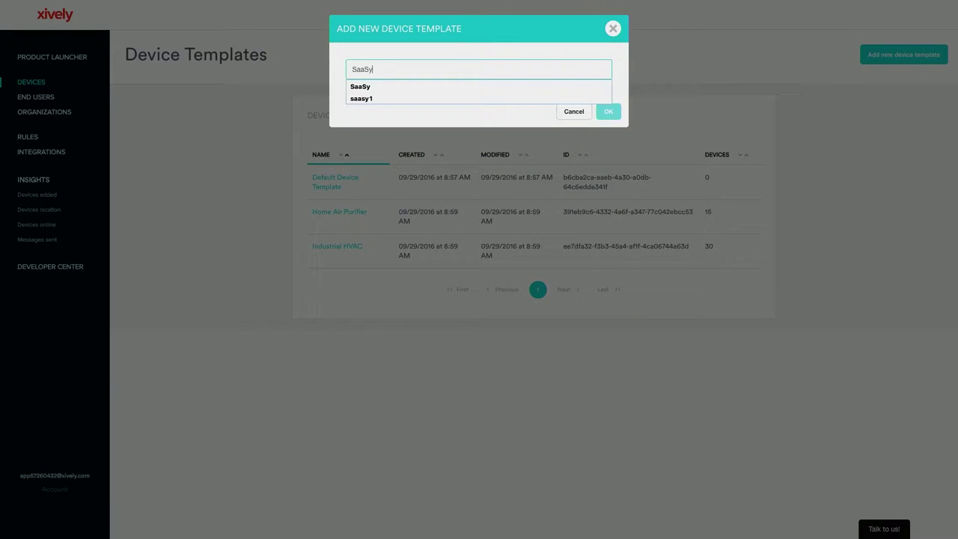
left_click(542, 88)
left_click(608, 111)
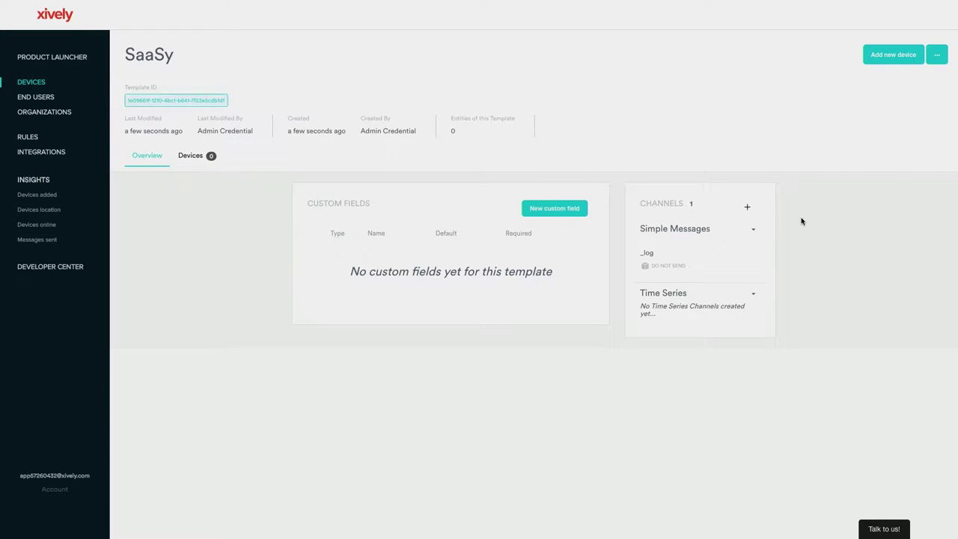
Add a timeSeries channel named handshakes to the SaaSy template
left_click(746, 206)
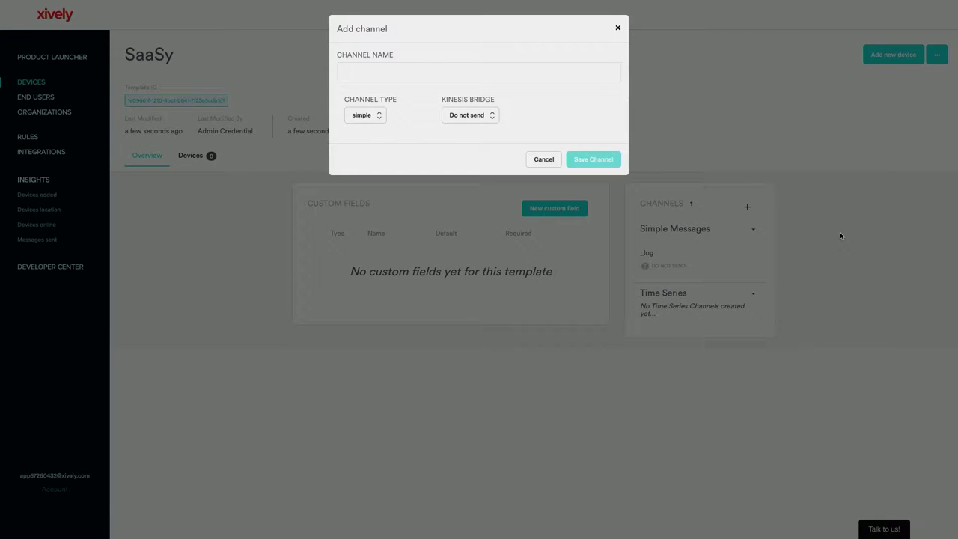
left_click(366, 116)
left_click(371, 156)
left_click(357, 68)
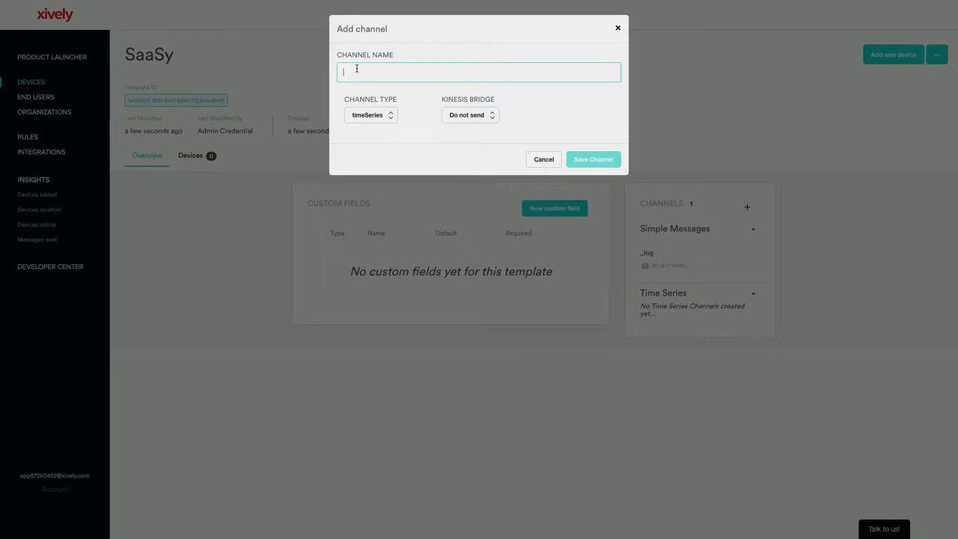
type("handshakes")
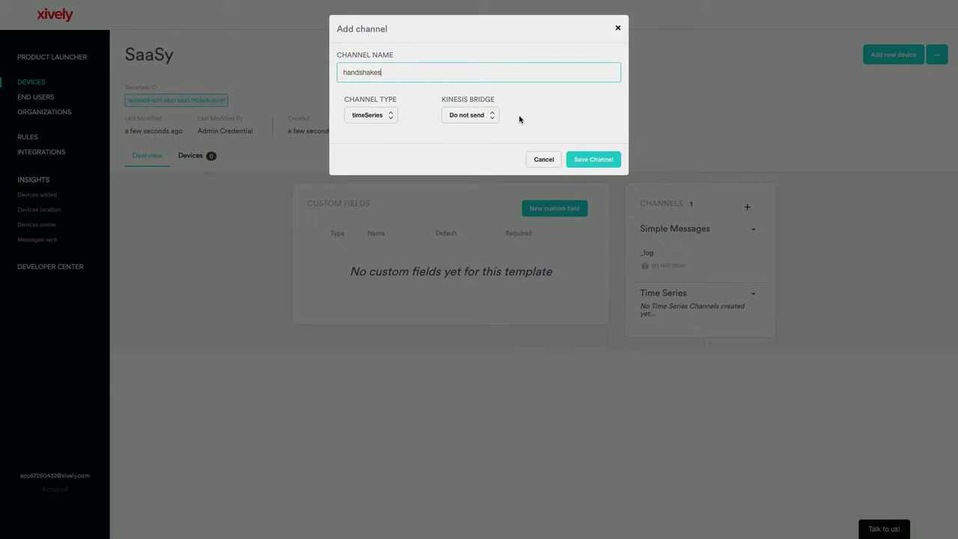
left_click(588, 164)
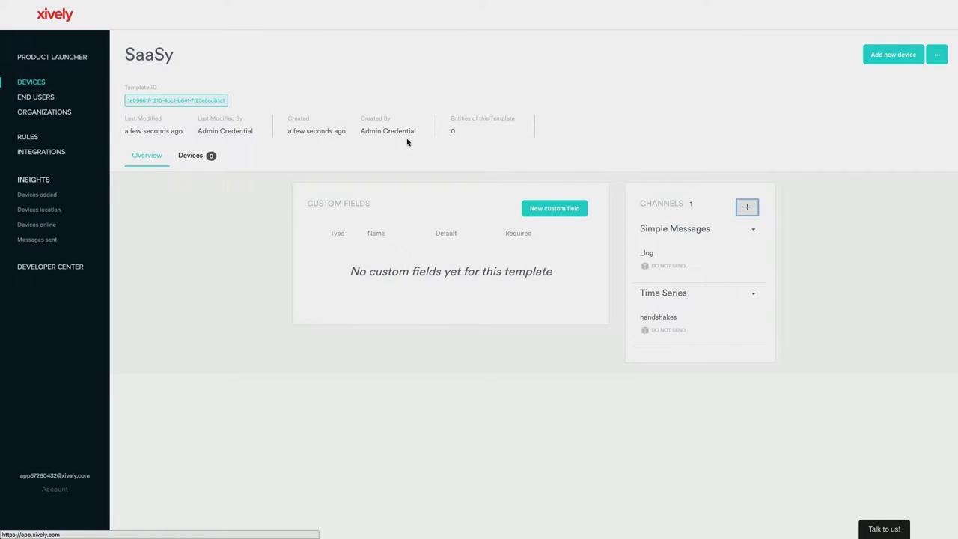
Add a simple channel named software to the SaaSy template
left_click(746, 207)
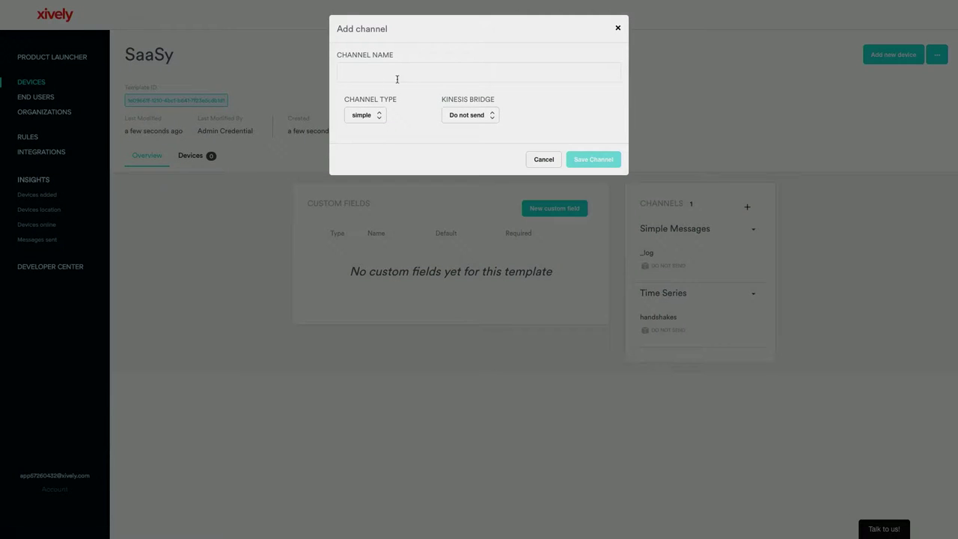
left_click(367, 79)
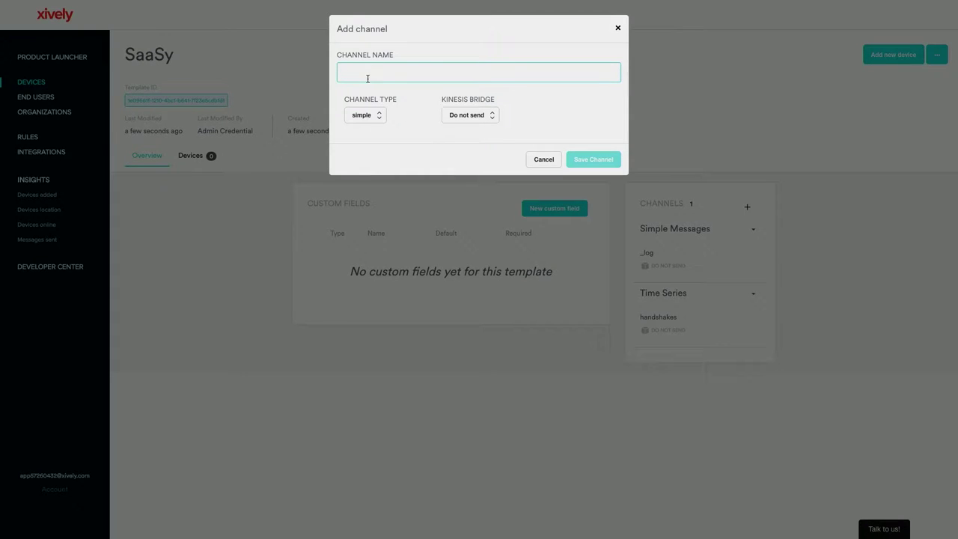
type("software")
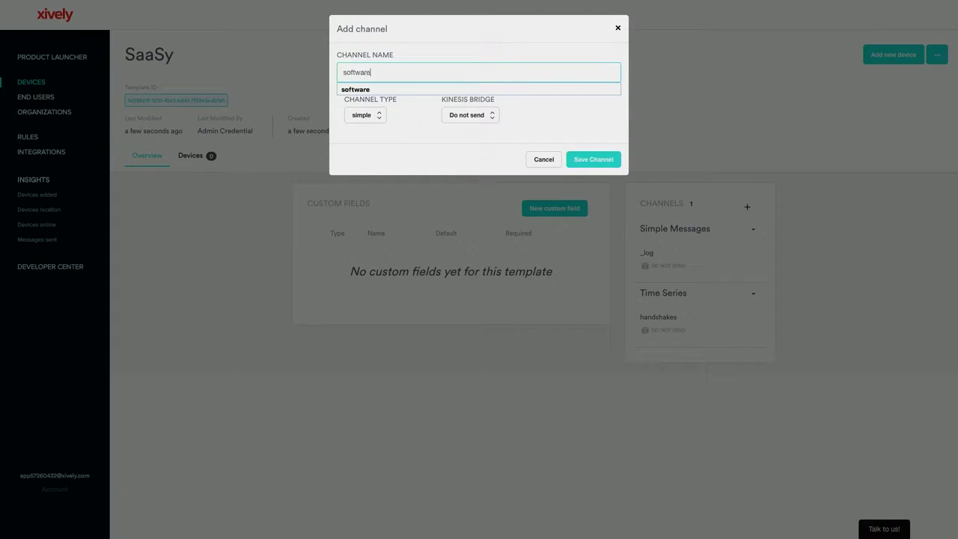
left_click(604, 157)
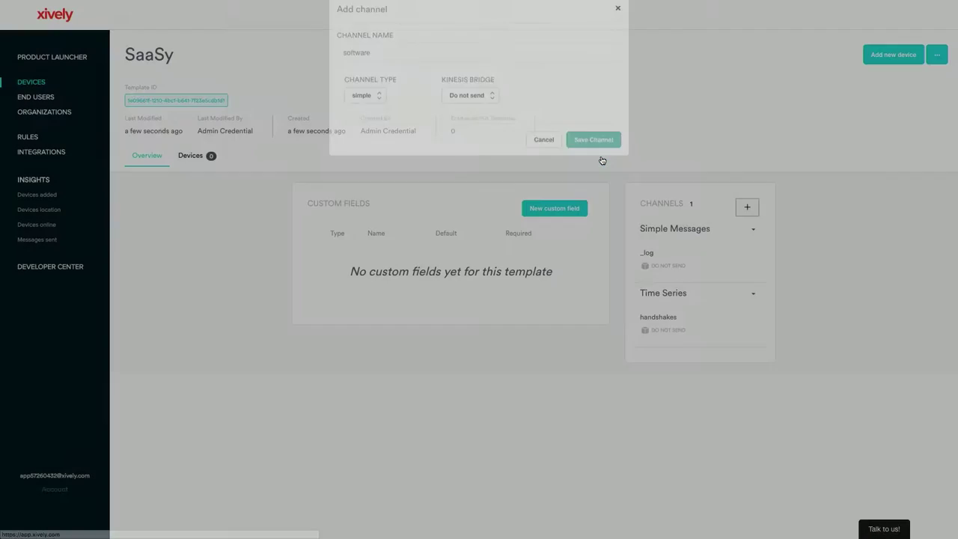
Change the software channel's type to timeSeries and save it
mouse_move(731, 299)
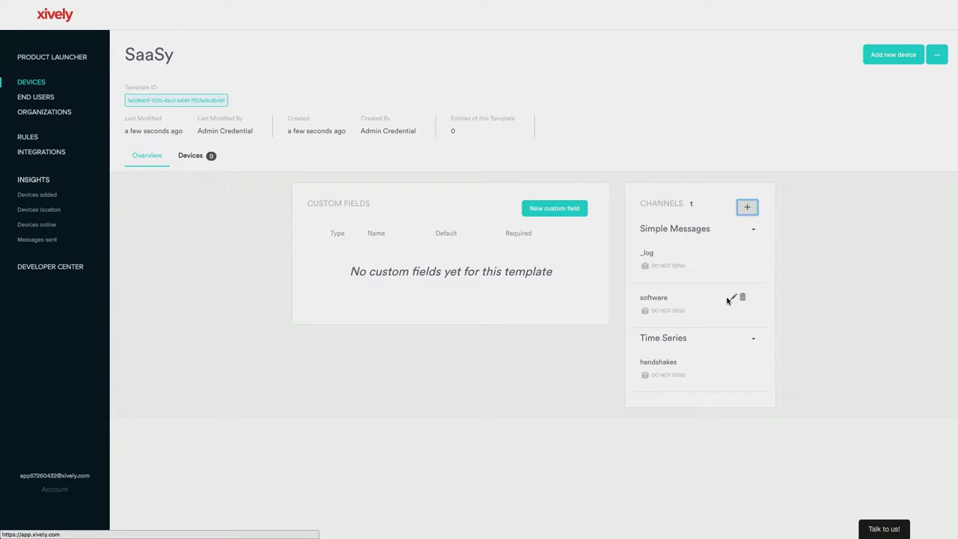
left_click(734, 298)
left_click(360, 119)
left_click(369, 156)
left_click(589, 159)
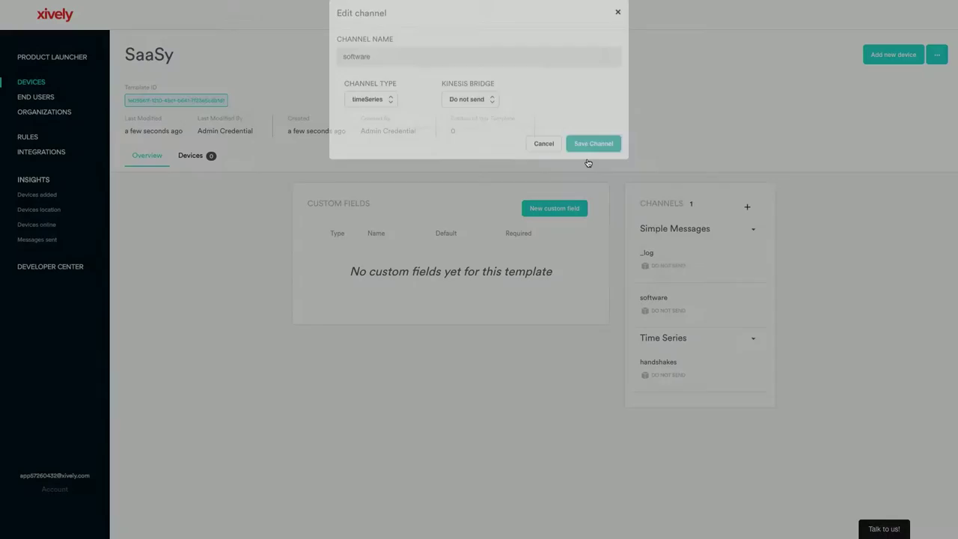
Add a timeSeries channel named selfies to the SaaSy template
left_click(746, 206)
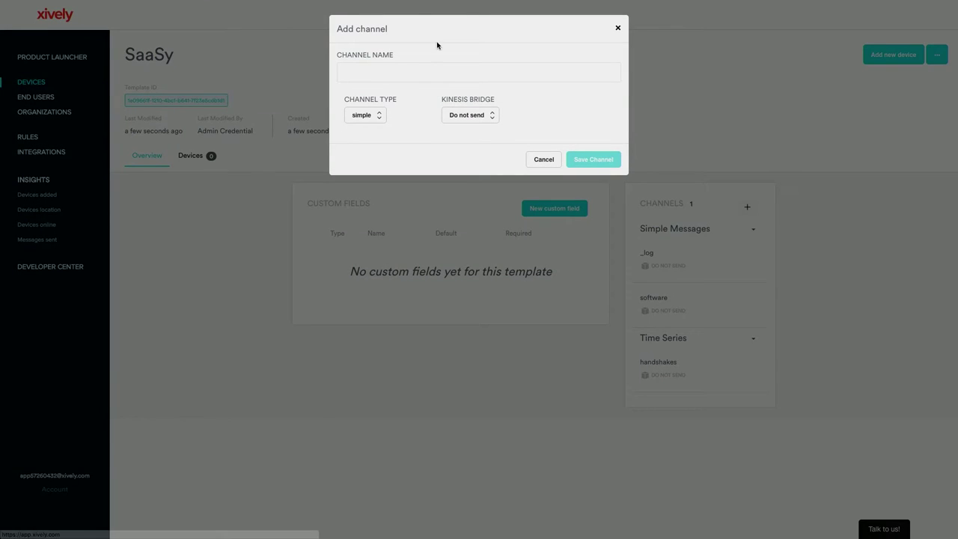
left_click(378, 77)
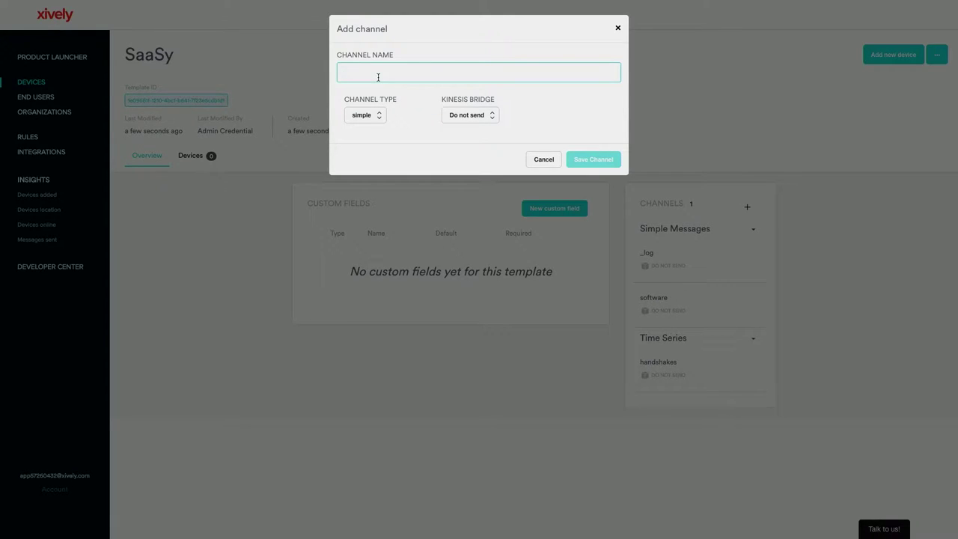
type("selfies")
left_click(444, 43)
left_click(363, 114)
left_click(369, 158)
left_click(603, 159)
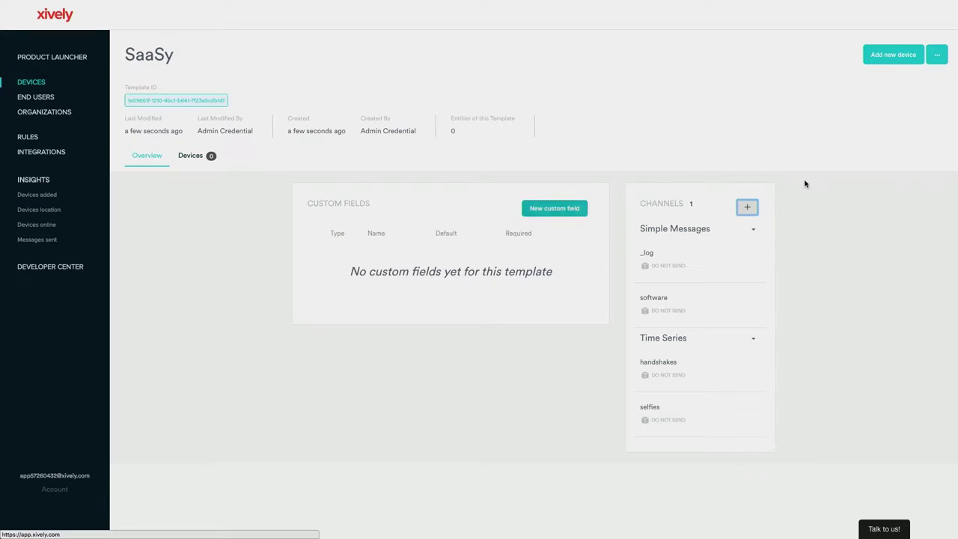
Create a custom field of type string named costumeVersion on the SaaSy template
left_click(577, 211)
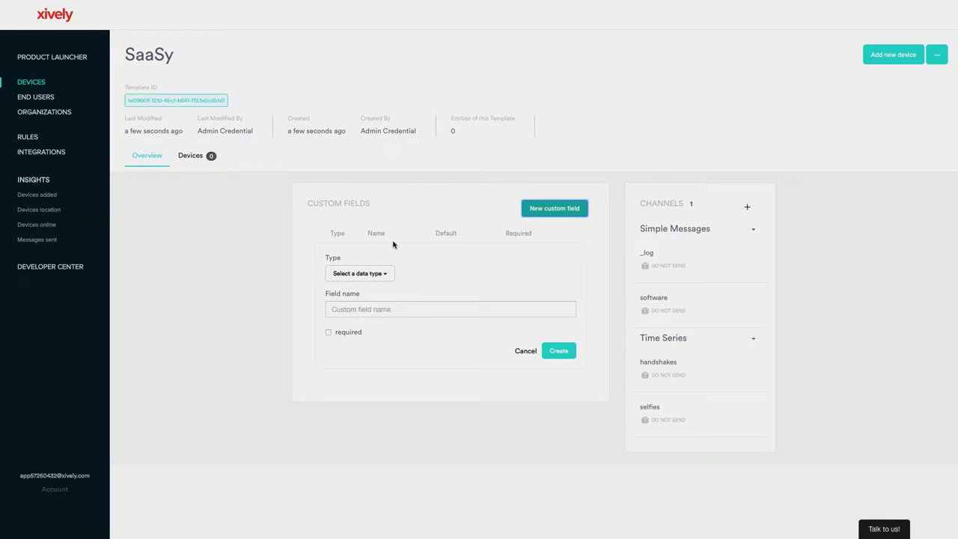
left_click(362, 274)
scroll(363, 338, "down", 2)
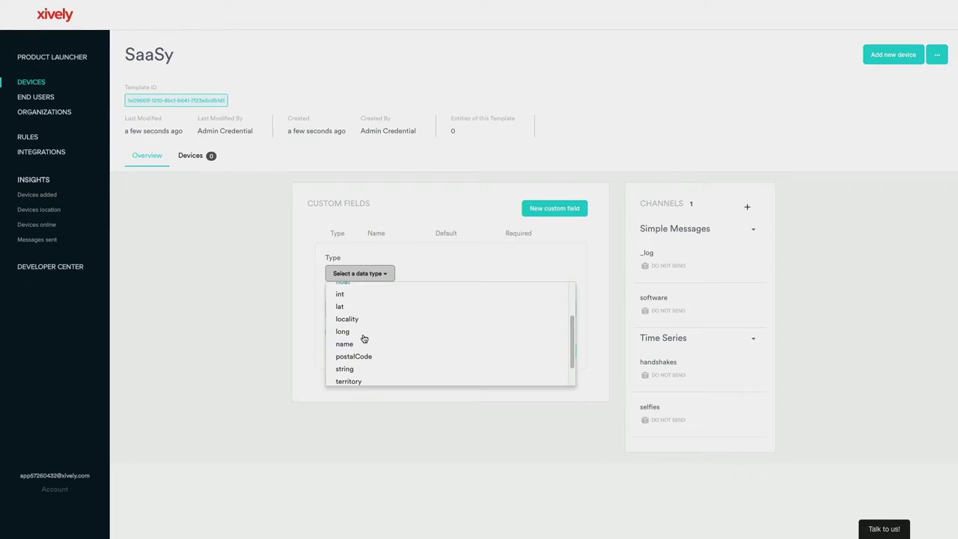
left_click(348, 369)
left_click(361, 311)
type("costume")
key("Down")
key("Return")
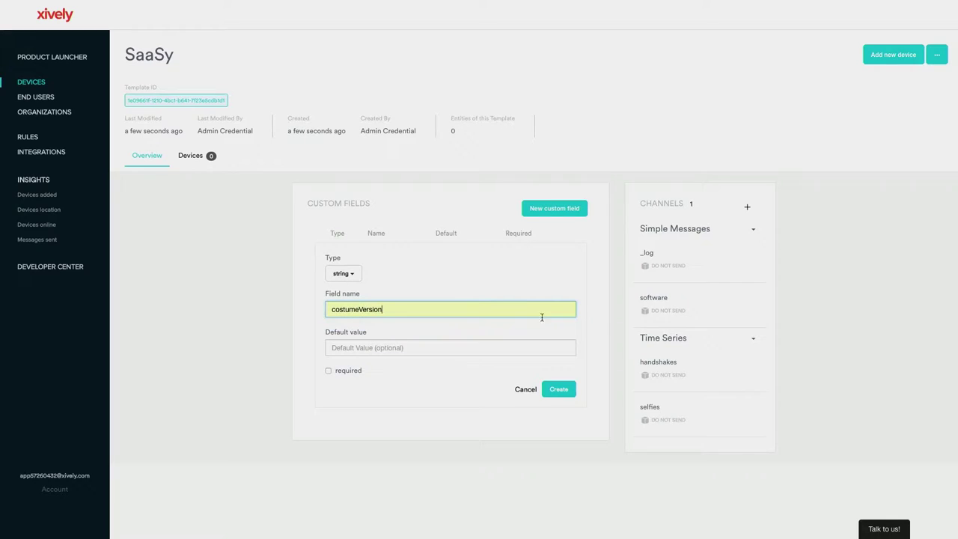
left_click(559, 390)
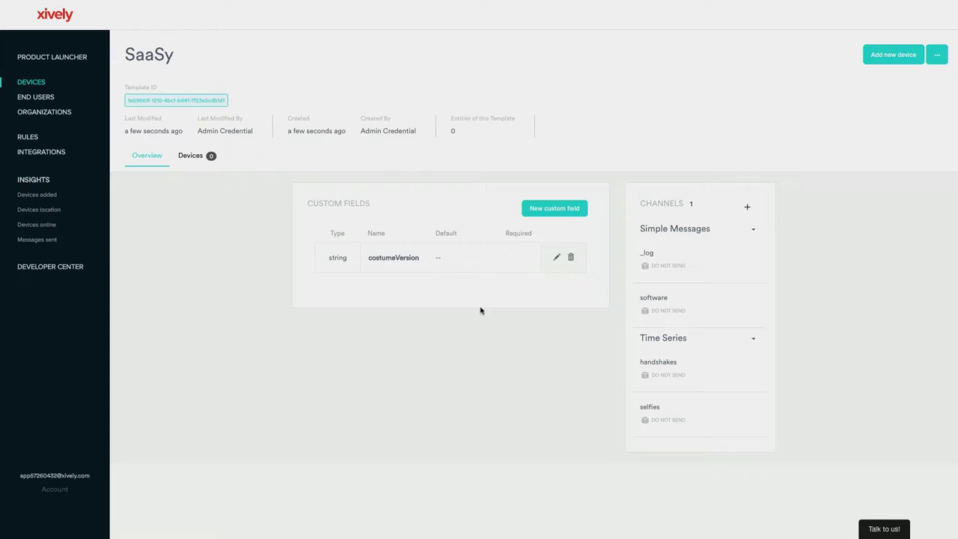
Add a new device from the SaaSy template, in organization Home-1, with serial number saasy001
left_click(888, 58)
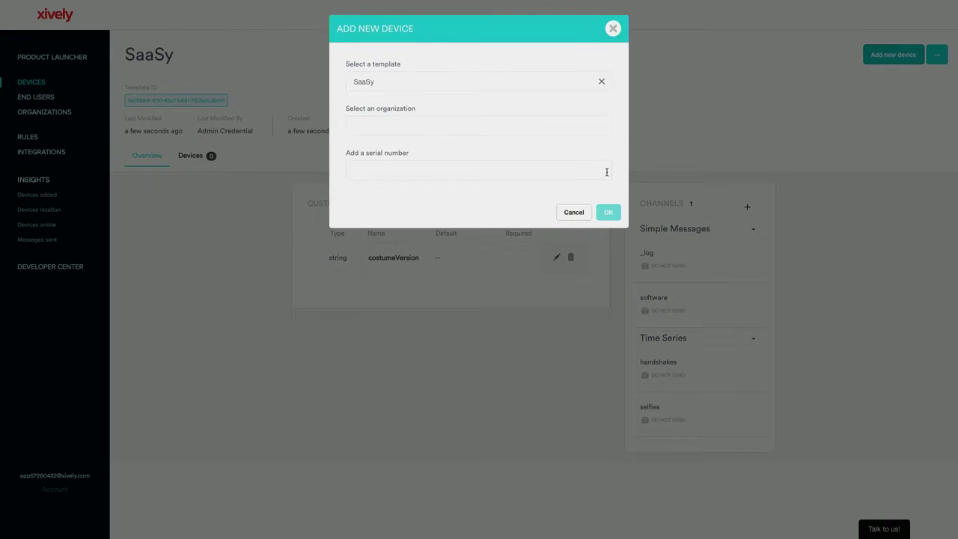
left_click(602, 85)
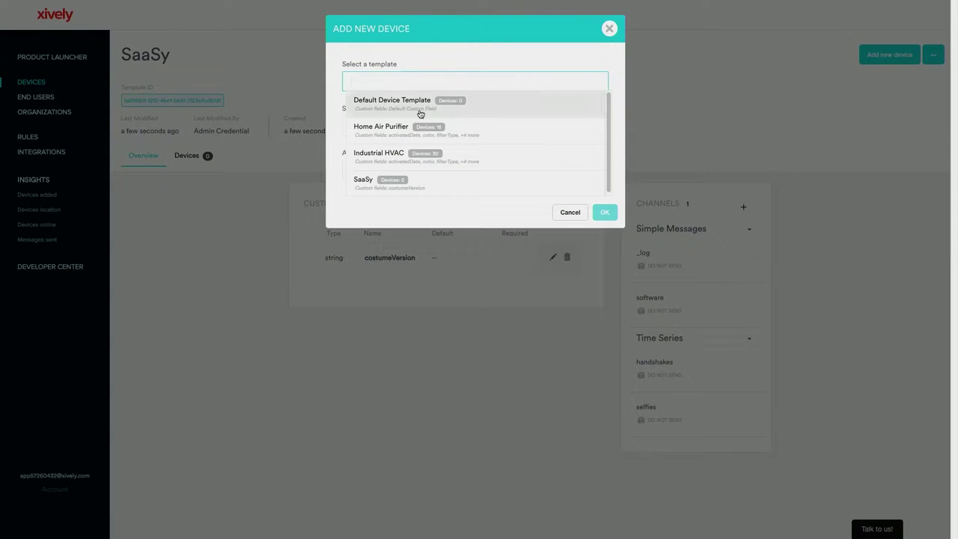
left_click(367, 182)
left_click(370, 126)
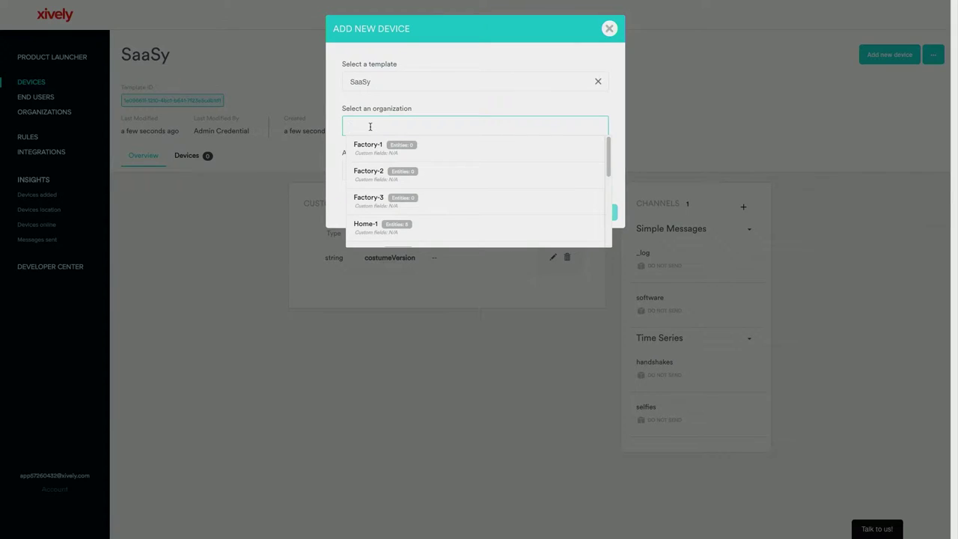
left_click(370, 227)
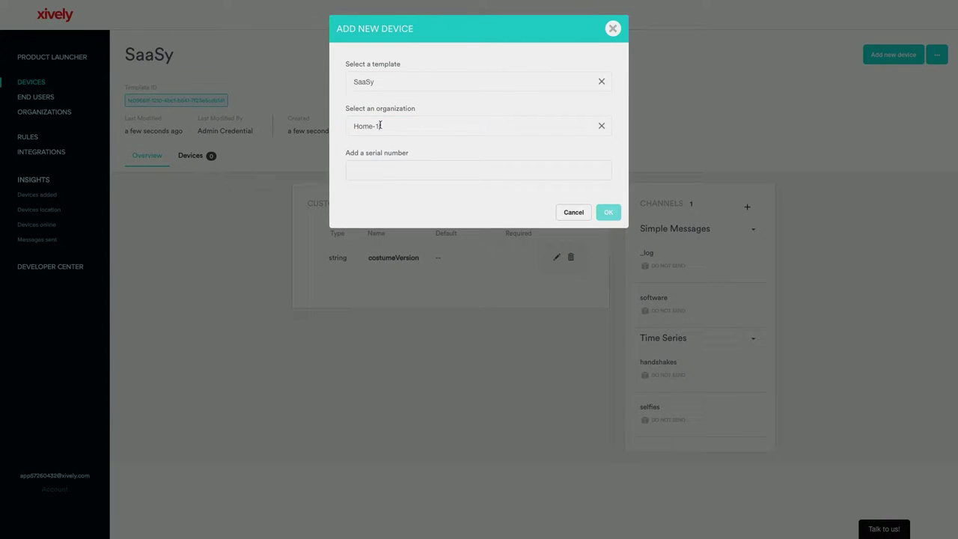
left_click(365, 171)
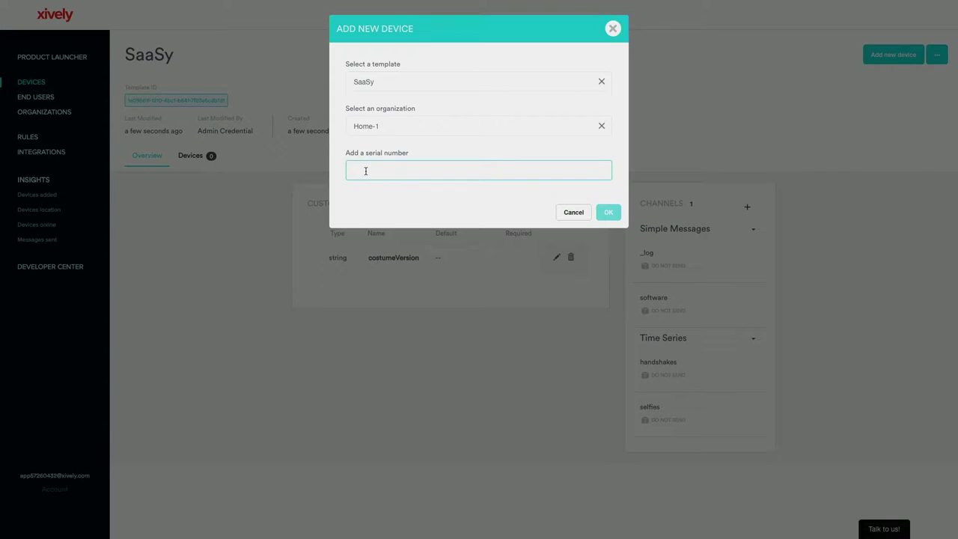
type("saasy")
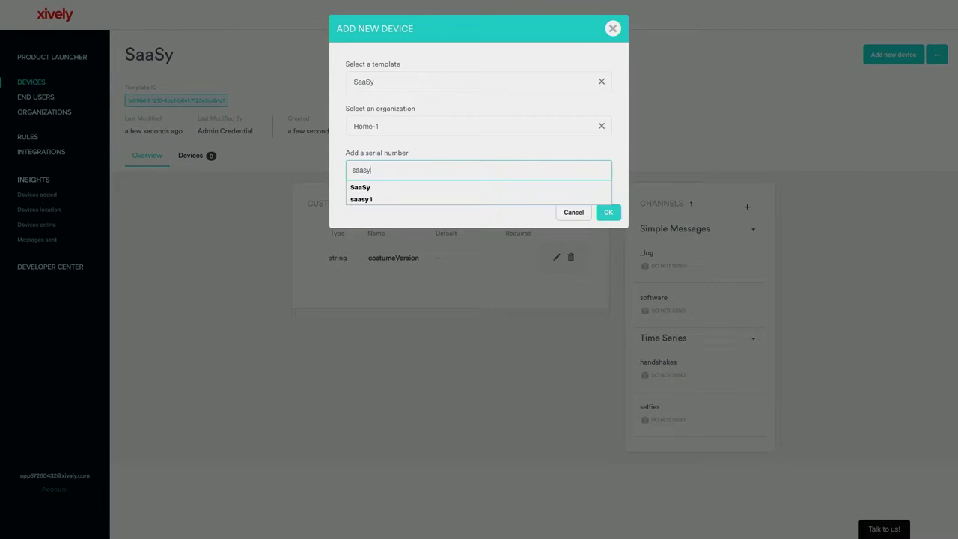
type("12")
left_click(607, 212)
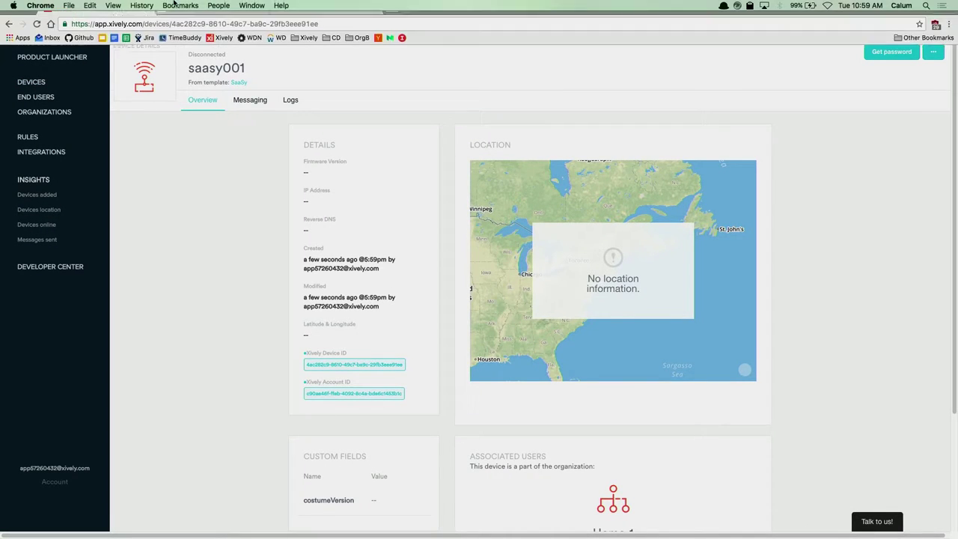
Switch to the simulator page, reload it and select SaaSy as the simulated device
mouse_move(208, 4)
left_click(195, 25)
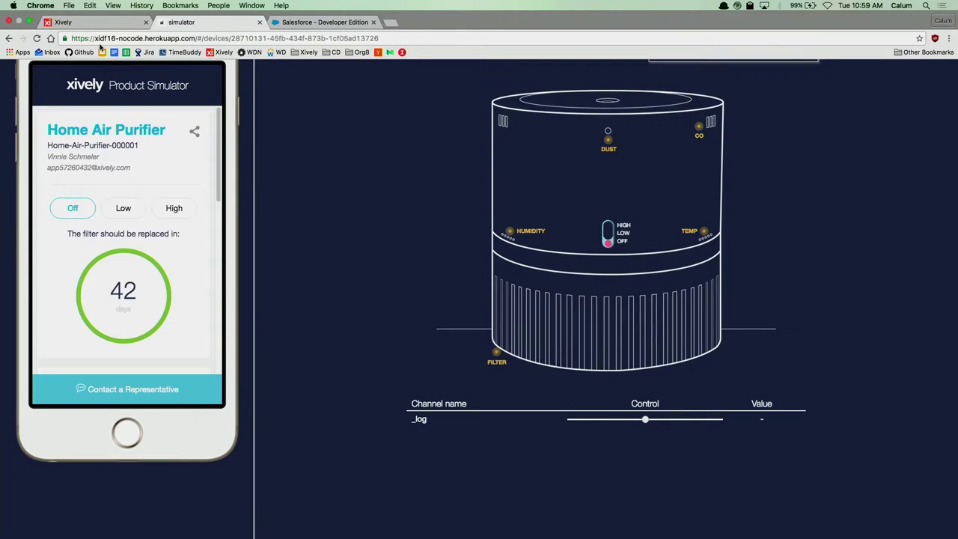
left_click(35, 39)
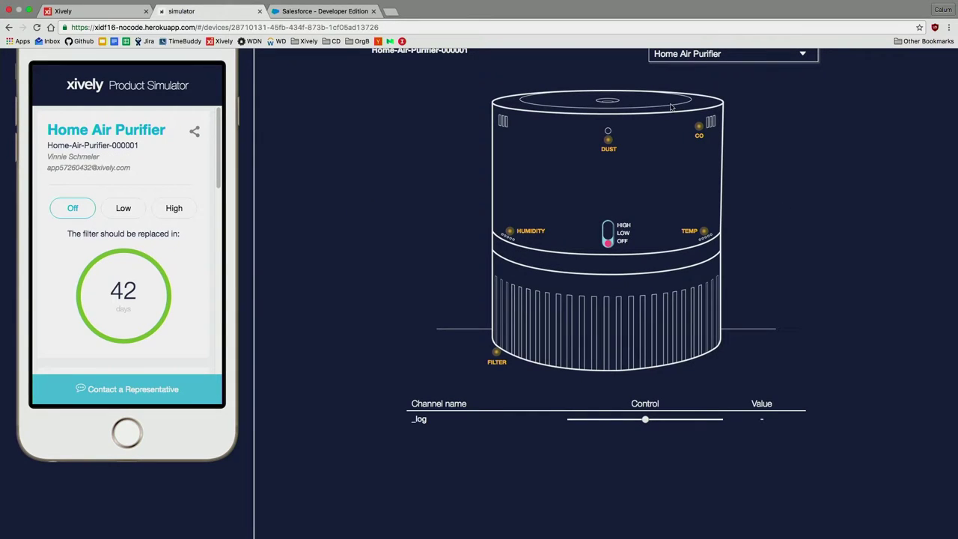
left_click(766, 60)
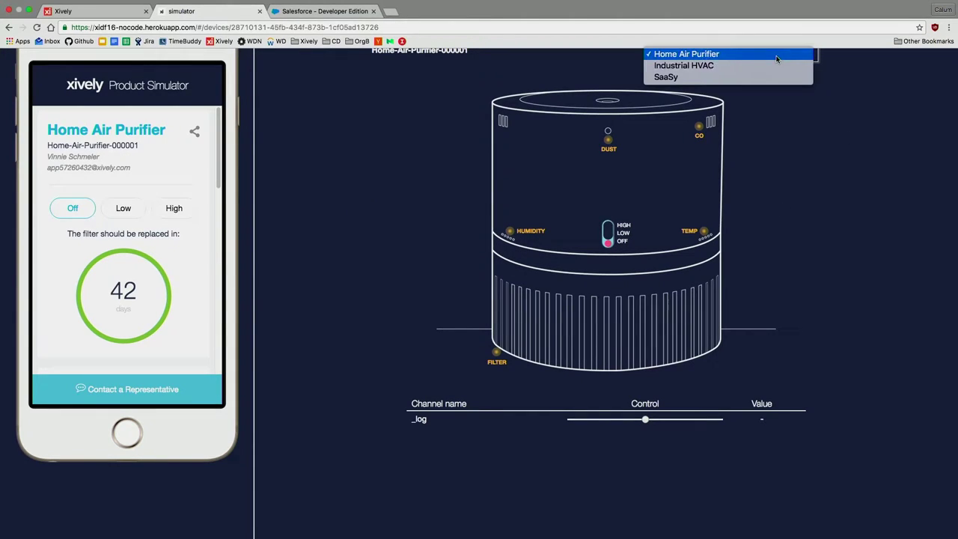
left_click(677, 78)
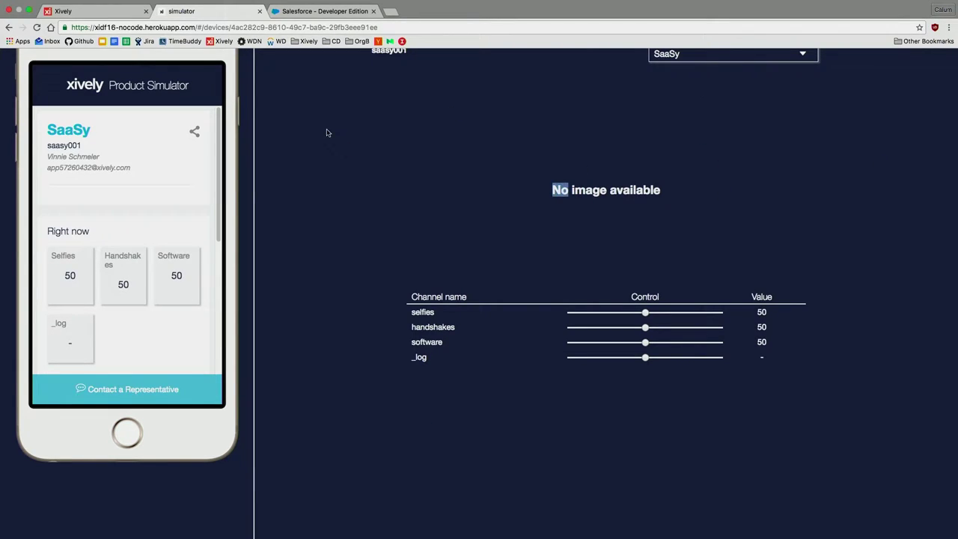
Open the simulator's device settings for SaaSy and upload saasy.png from the Desktop as the device image
mouse_move(295, 2)
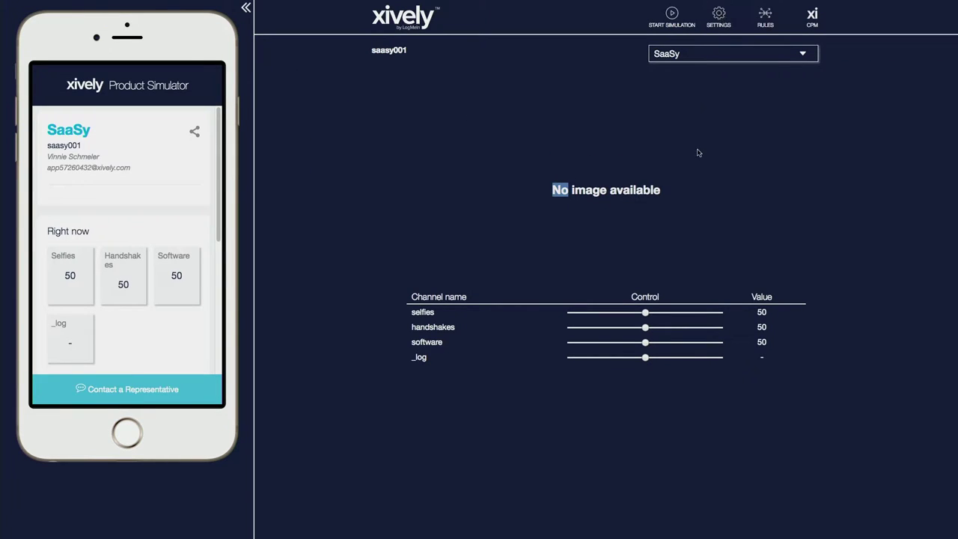
left_click(720, 16)
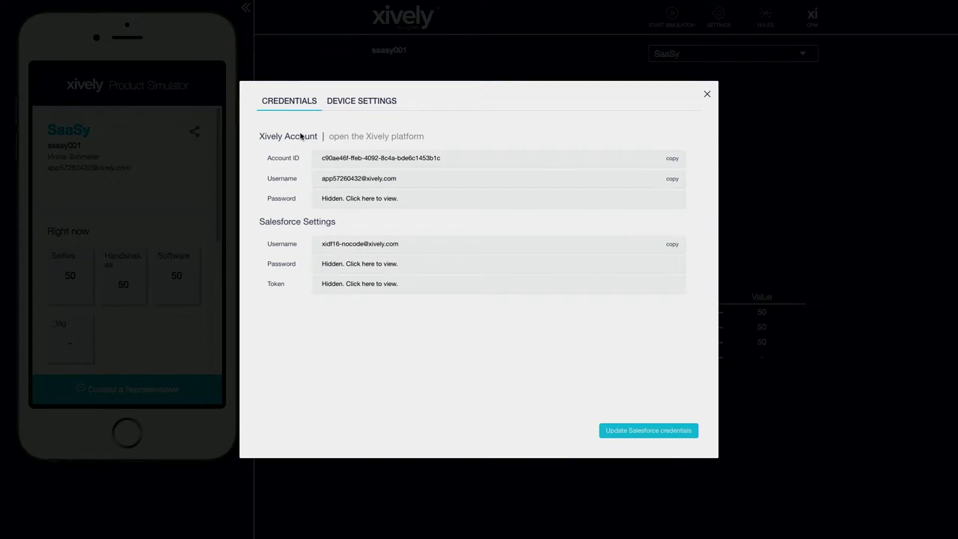
left_click(356, 102)
left_click(416, 159)
left_click(395, 171)
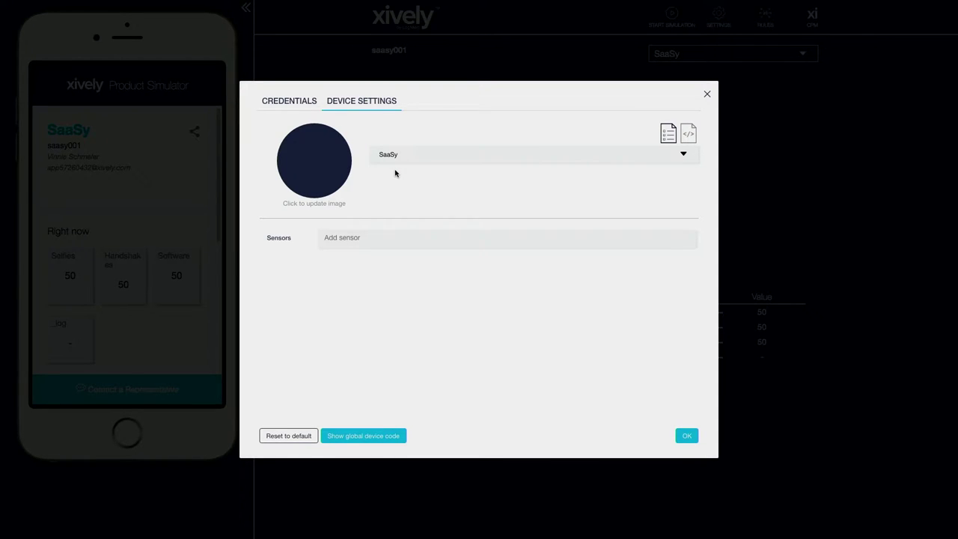
left_click(329, 169)
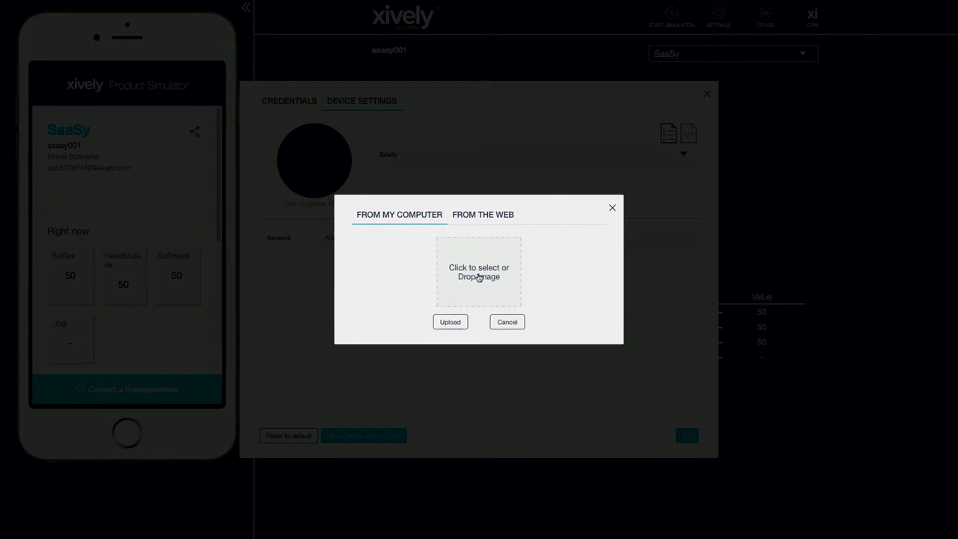
left_click(479, 277)
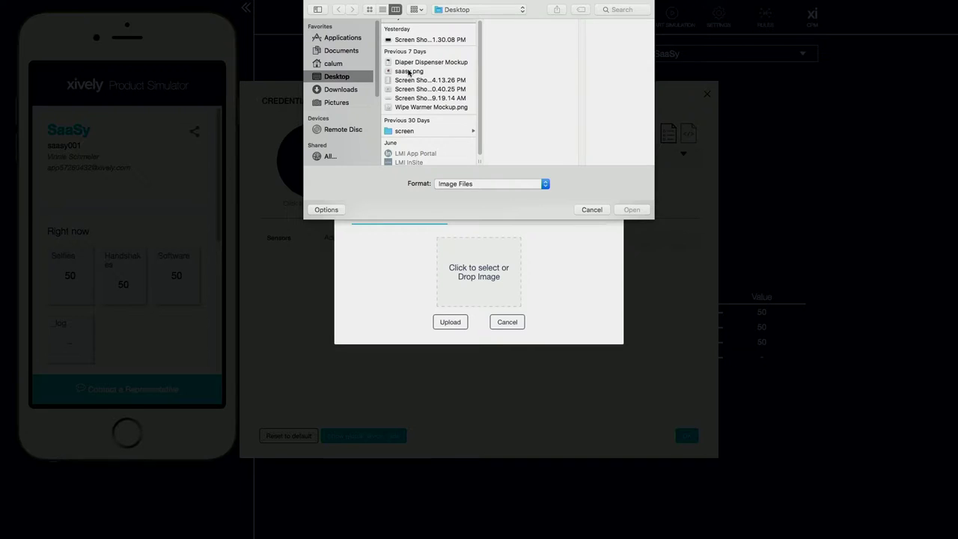
left_click(411, 71)
left_click(633, 209)
left_click(452, 328)
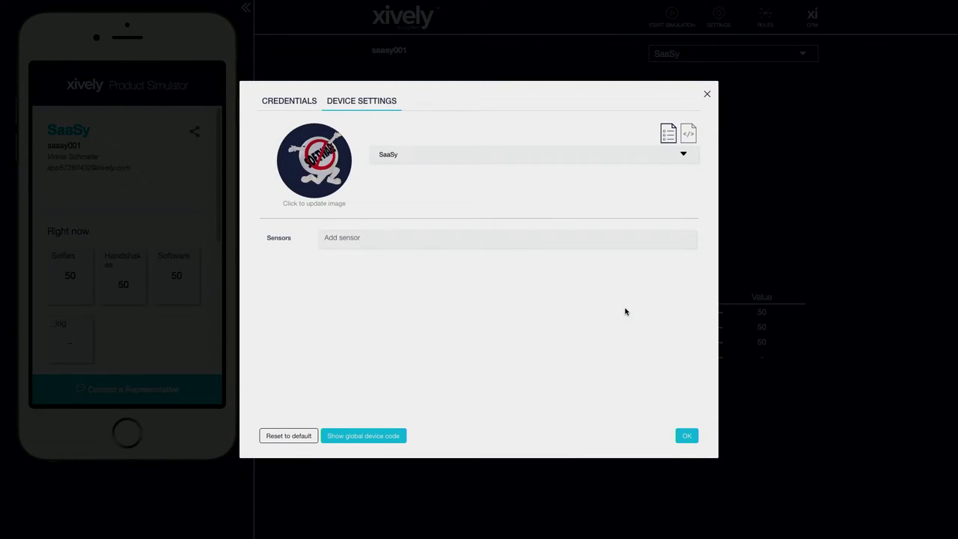
Add the sensors handshakes, selfies and software to the SaaSy device settings
type("handshakes")
key("Return")
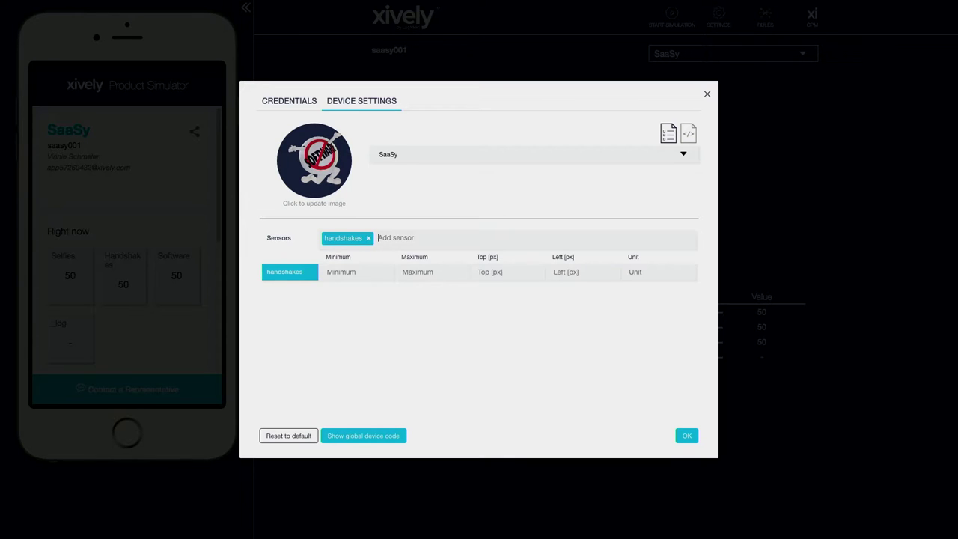
type("selfies")
key("Return")
type("softwar")
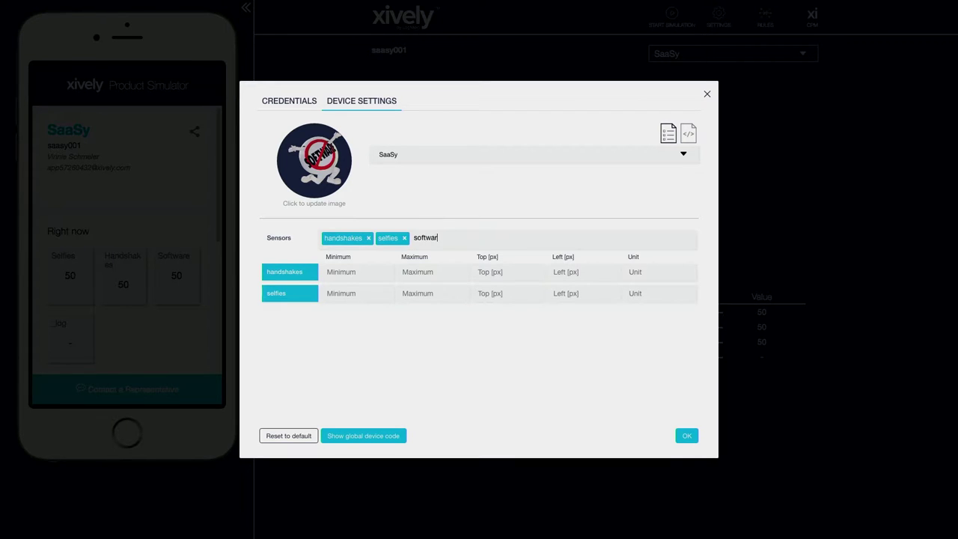
type("e")
key("Return")
Set the minimum to 0 and the maximum to 100 for the handshakes, selfies and software sensors
left_click(341, 271)
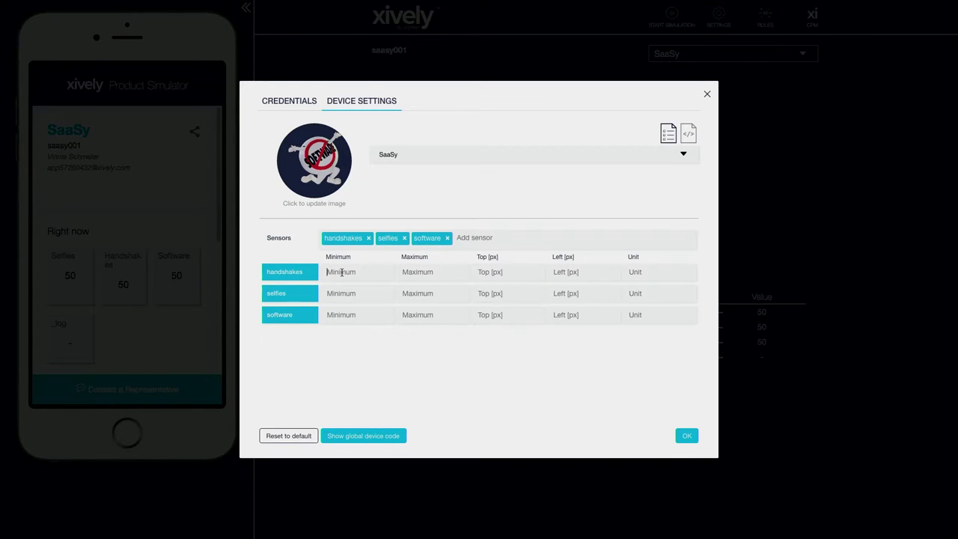
type("0")
key("Tab")
type("100")
left_click(345, 293)
type("0")
key("Tab")
type("100")
left_click(342, 315)
type("0")
key("Tab")
type("100")
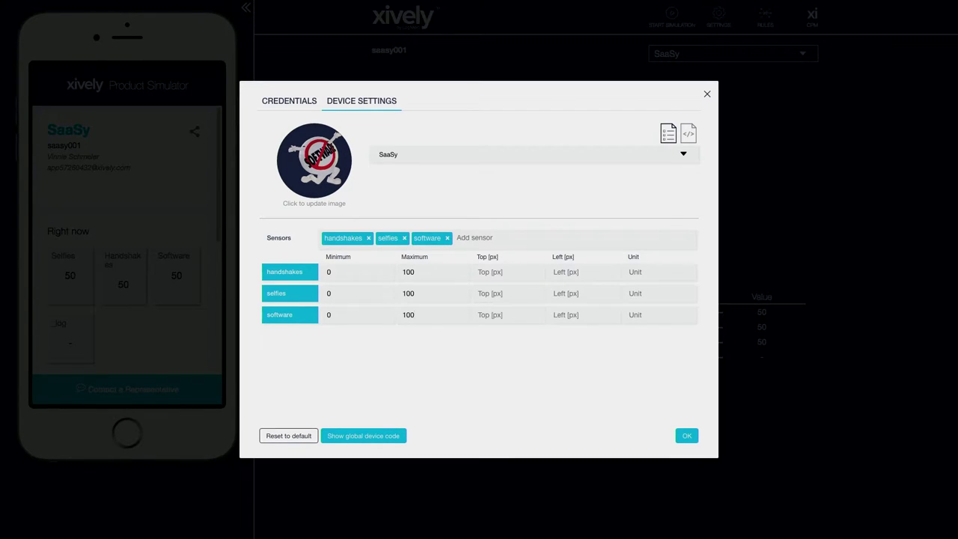
Set the sensors' top/left pixel positions to 130/205 for handshakes, 235/465 for selfies and 30/570 for software, and save the settings
left_click(506, 274)
type("130")
key("Tab")
type("205")
left_click(500, 297)
type("235")
key("Tab")
type("465")
left_click(499, 315)
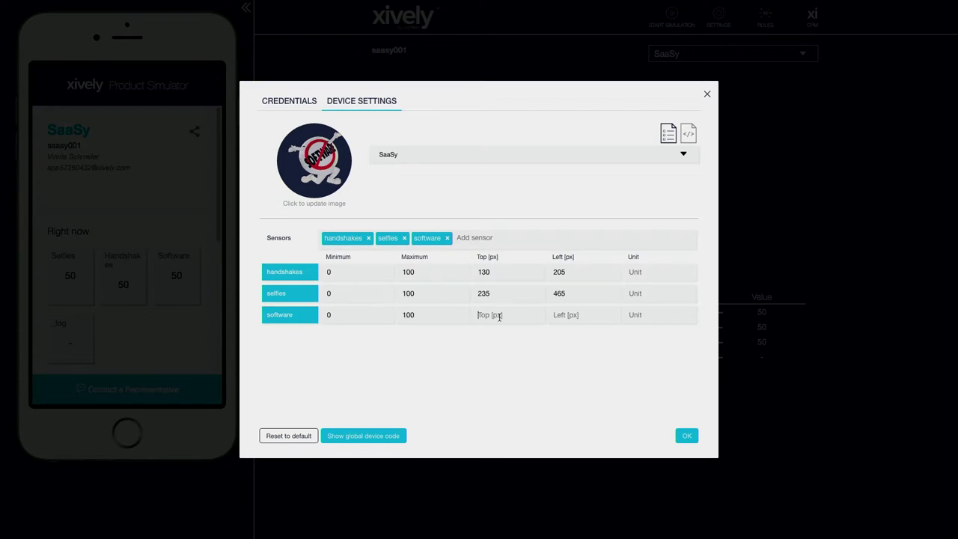
type("30")
type("570")
left_click(687, 434)
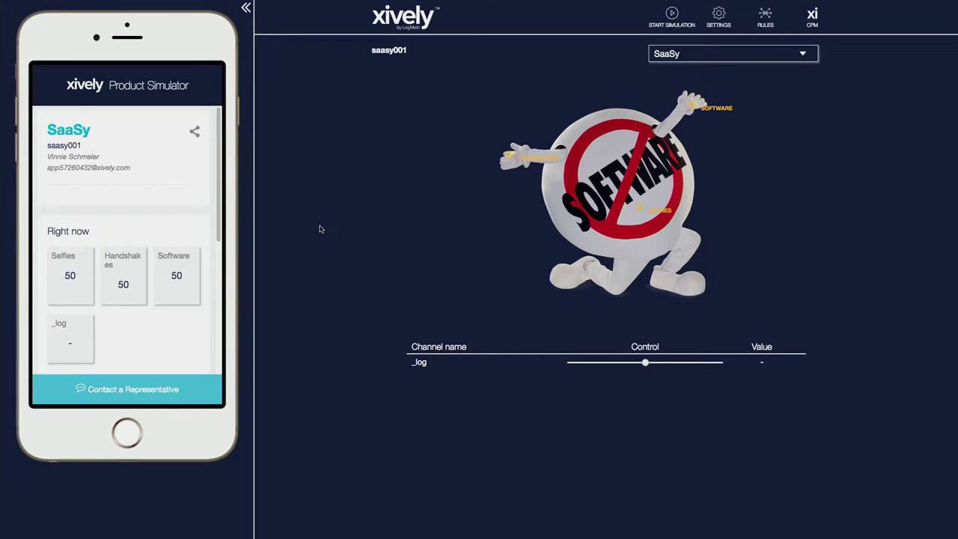
Show the value controls of the handshakes, software and selfies sensors on the SaaSy image
left_click(509, 158)
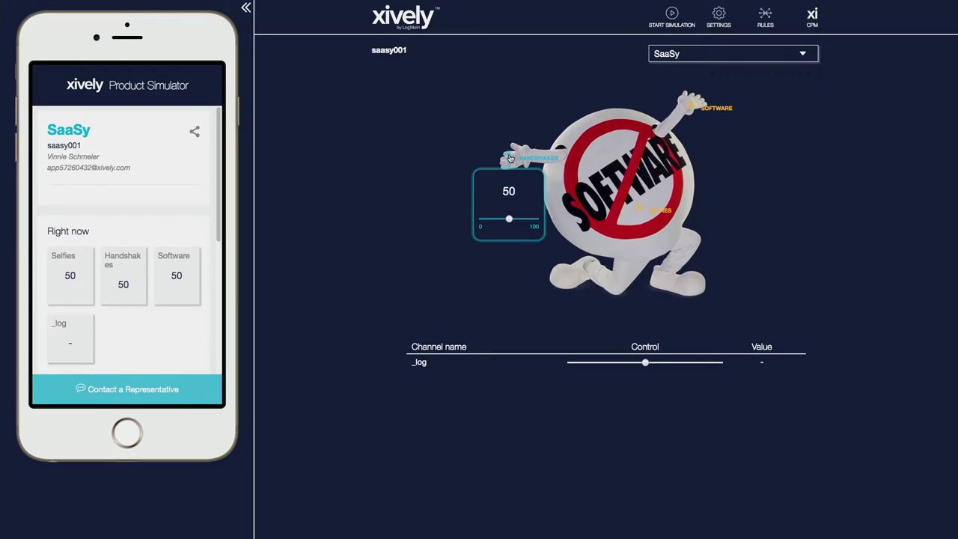
left_click(690, 103)
left_click(637, 210)
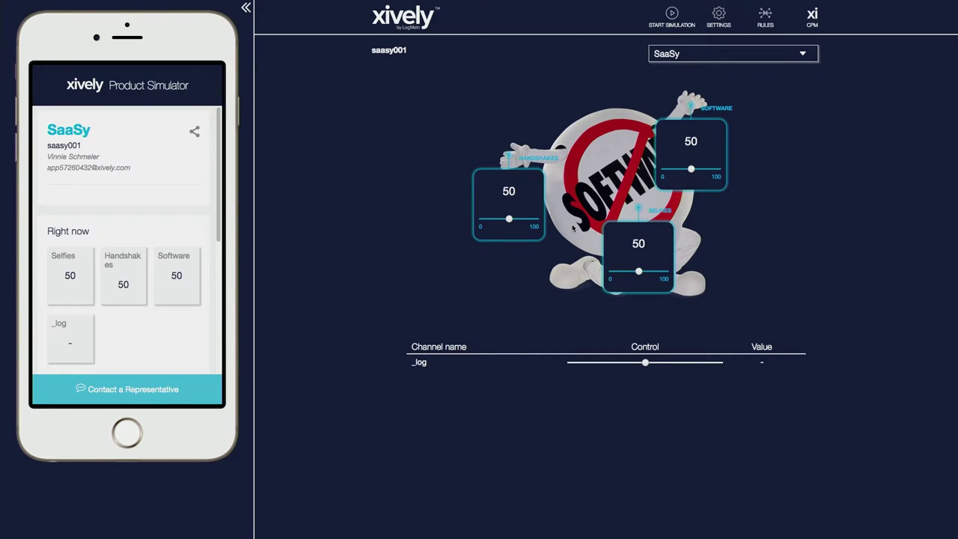
Bring up the selfies chart in the phone view, lower the selfies value to about 20 and raise it back to 49
scroll(135, 295, "down", 5)
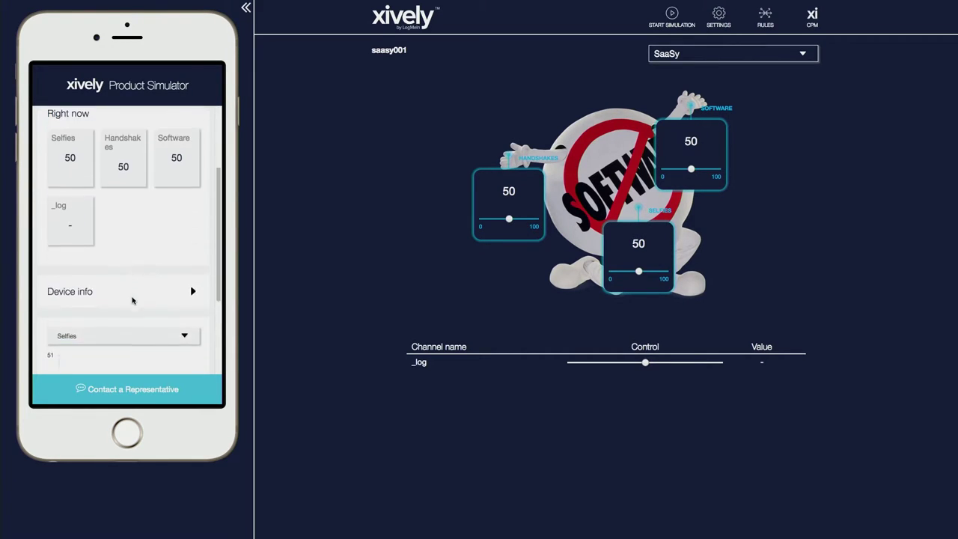
scroll(132, 300, "down", 2)
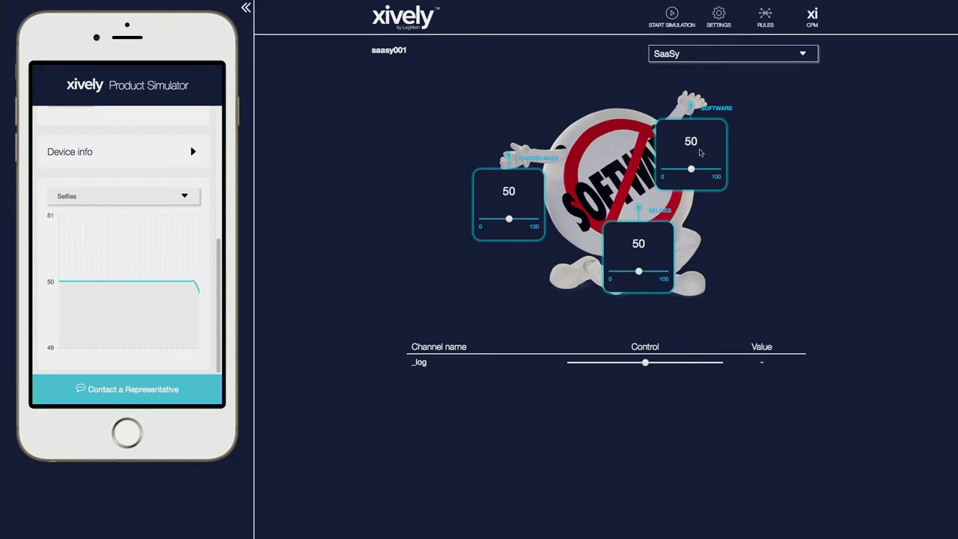
left_click_drag(638, 272, 622, 274)
left_click_drag(622, 273, 638, 274)
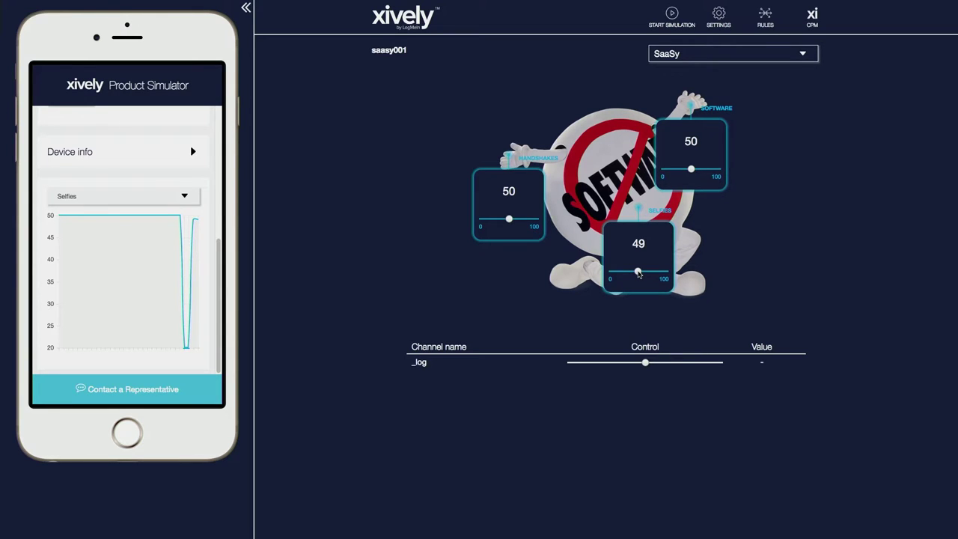
View the share link and QR code for the SaaSy device in the phone app and close them
scroll(135, 239, "up", 5)
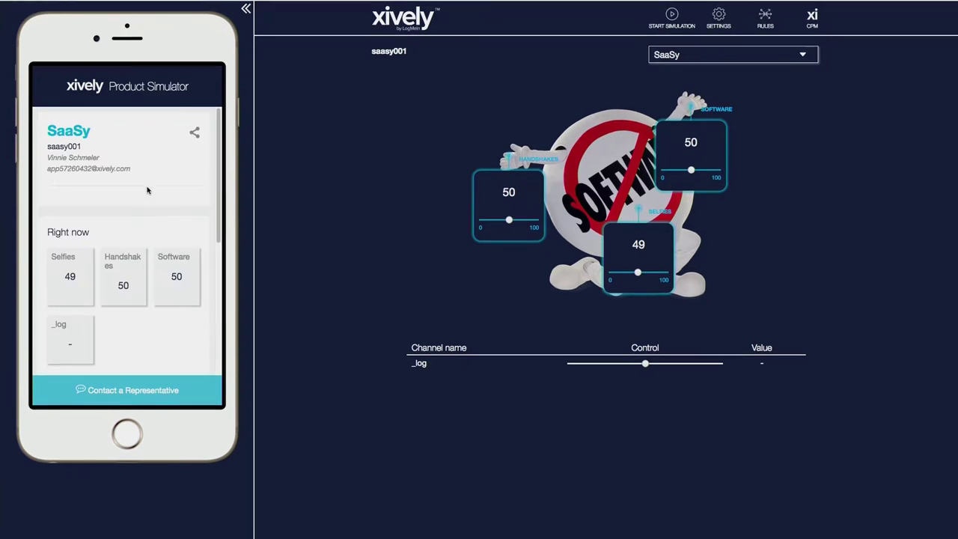
left_click(193, 131)
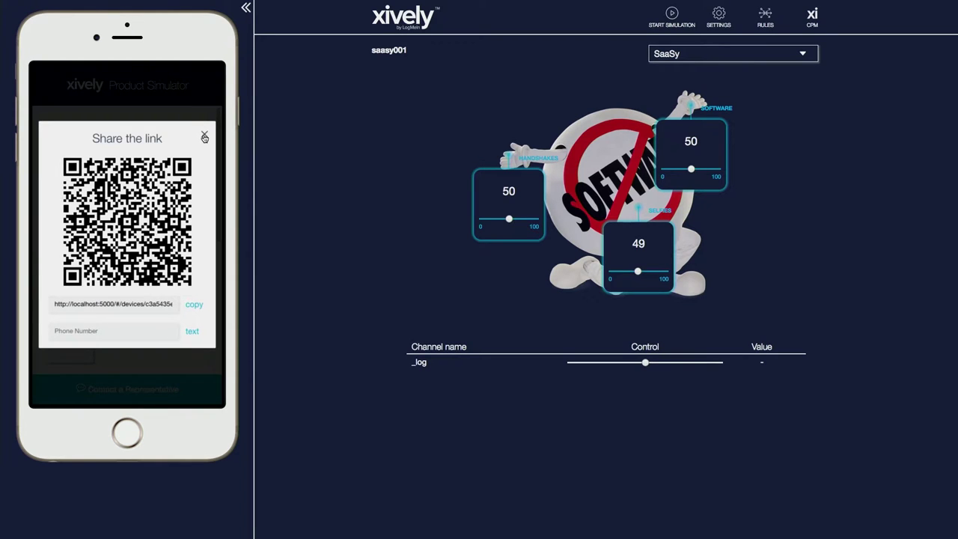
left_click(205, 137)
Lower the selfies value to 18 and hide the handshakes and selfies sensor controls
scroll(153, 296, "down", 3)
scroll(153, 295, "down", 3)
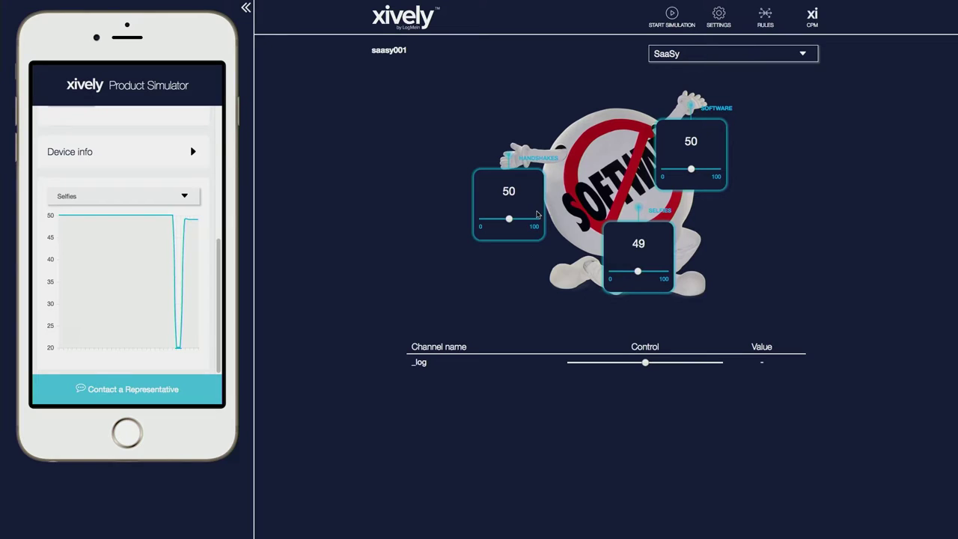
left_click_drag(637, 271, 622, 272)
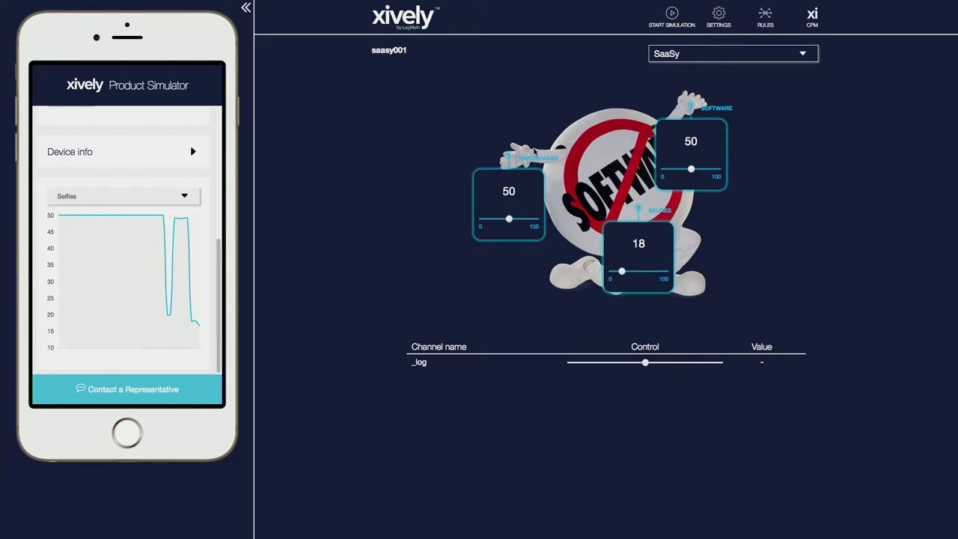
left_click(508, 158)
left_click(636, 208)
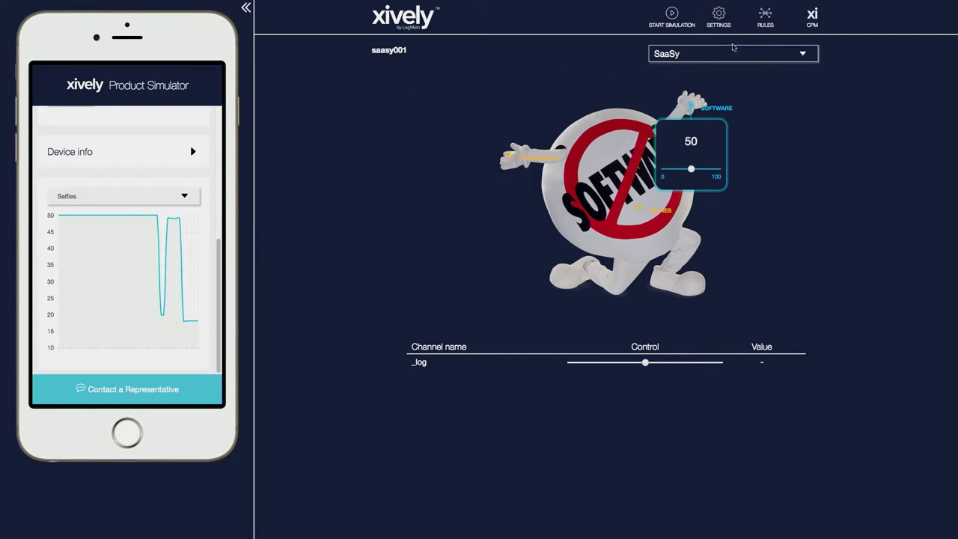
Open the rules editor, add a Device Rule node to Flow 1 and set its device type to SaaSy
left_click(769, 17)
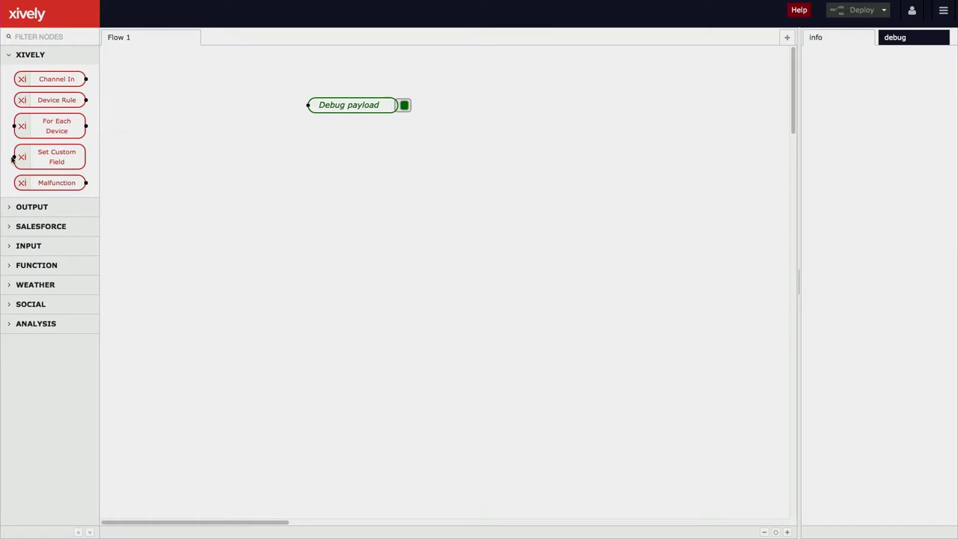
left_click_drag(52, 101, 149, 201)
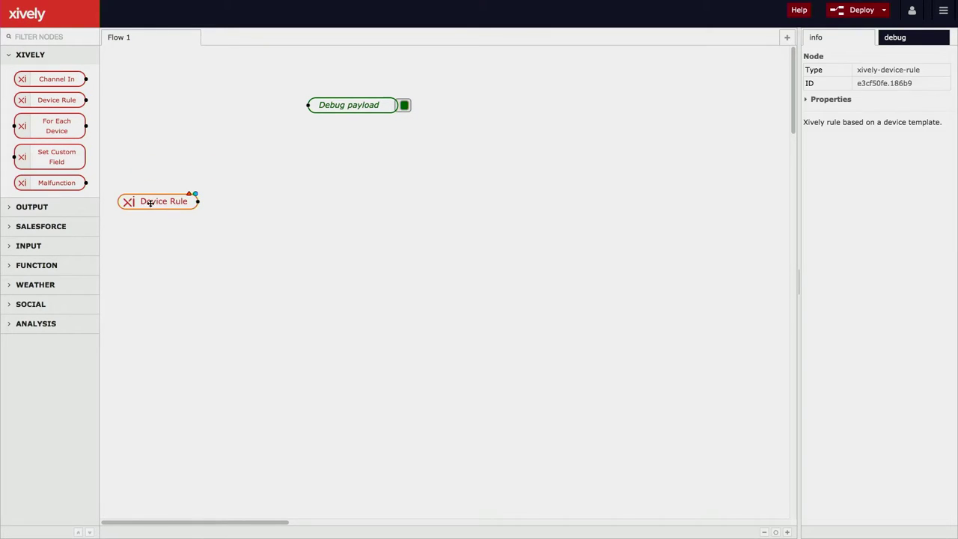
double_click(149, 201)
left_click(460, 123)
left_click(412, 162)
Set the rule's condition to the handshakes channel value greater than 75 and save the node
left_click(454, 155)
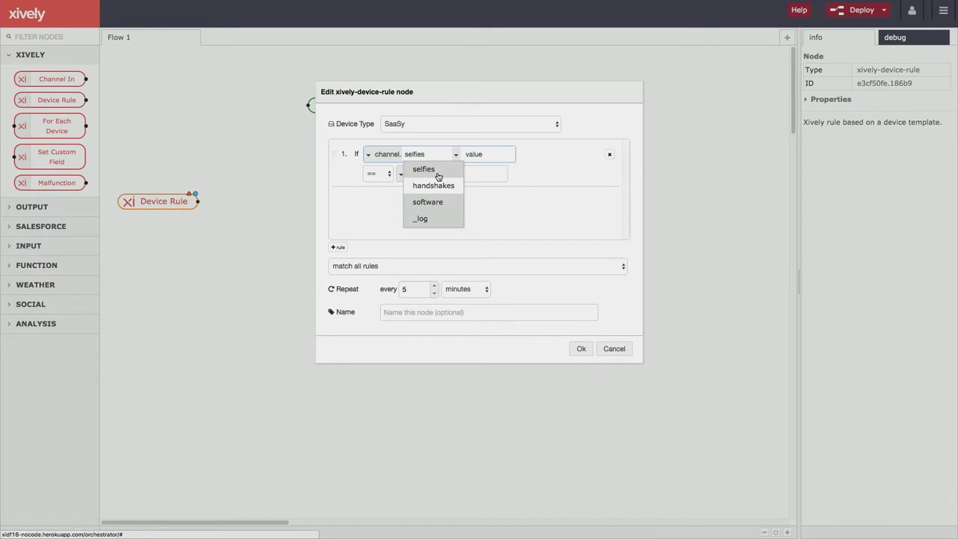
left_click(438, 185)
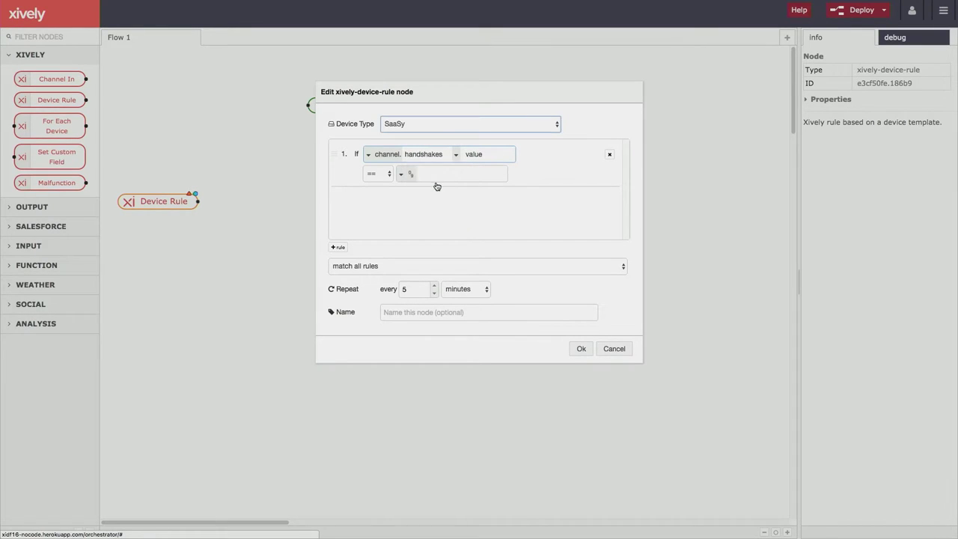
left_click(388, 174)
left_click(400, 211)
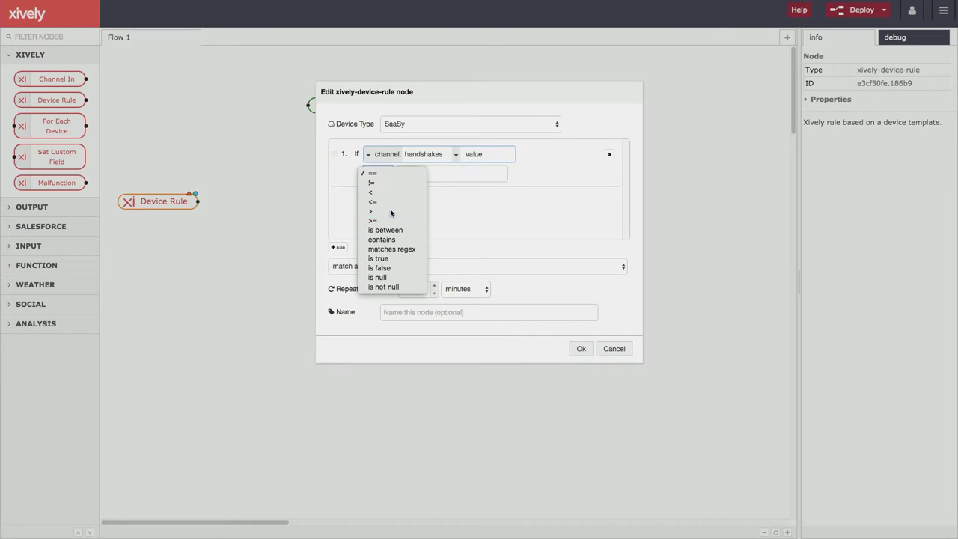
left_click(443, 173)
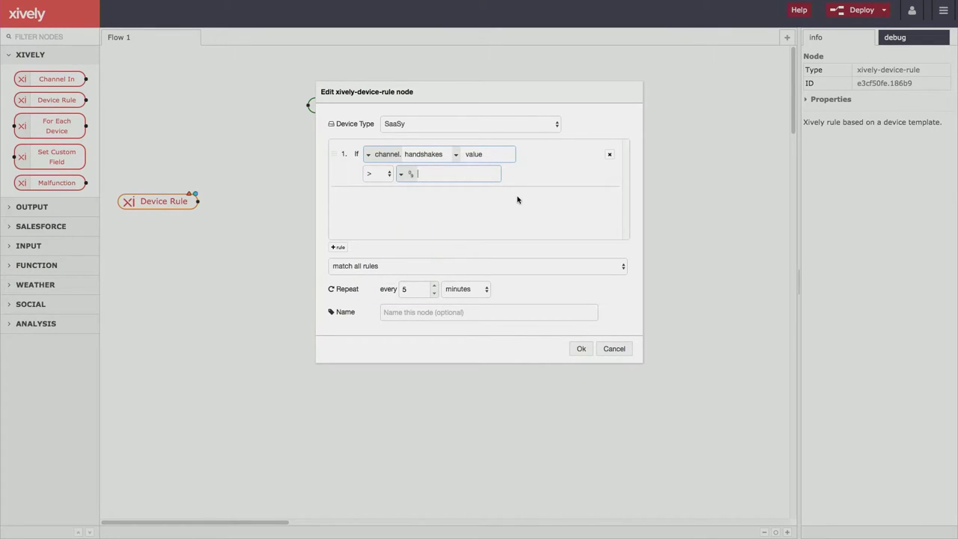
type("75")
left_click(580, 348)
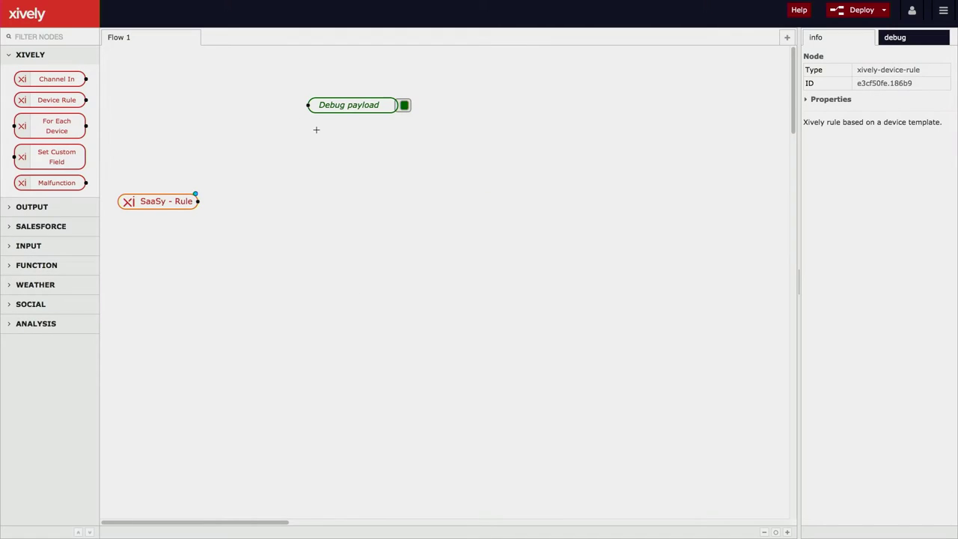
Add a Salesforce Device Case node with the subject "Handshake Limit Met" and the description "Come help Saasy!"
left_click(9, 227)
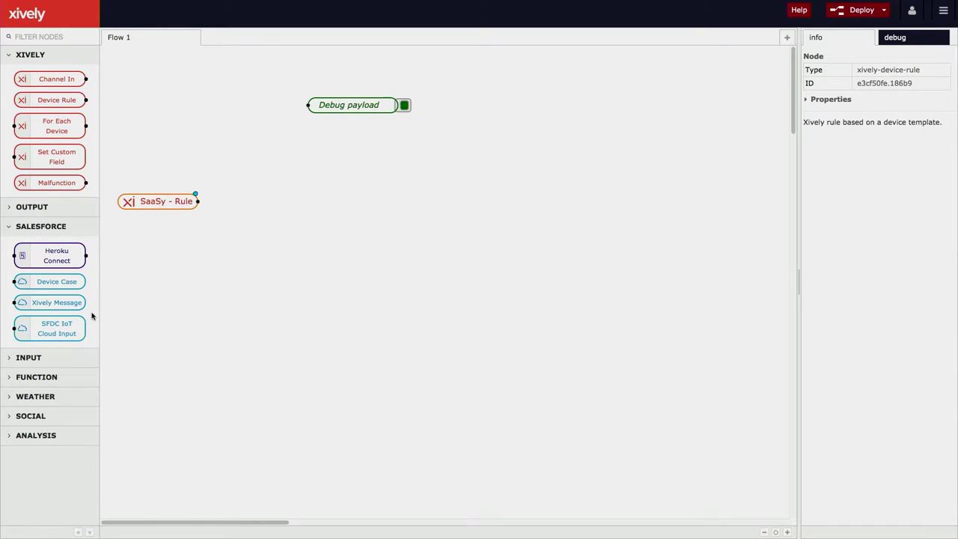
left_click_drag(49, 282, 348, 205)
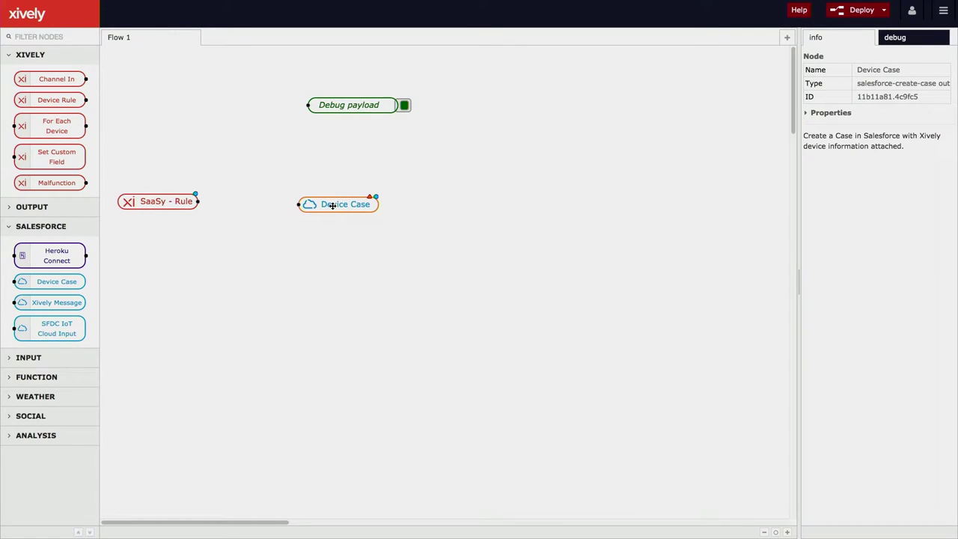
double_click(332, 205)
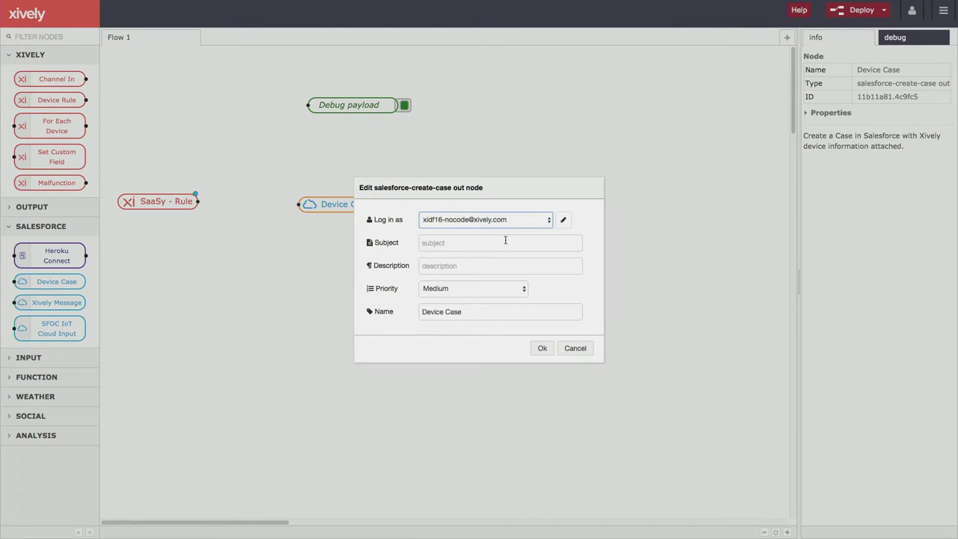
left_click(443, 244)
type("H")
key("BackSpace")
type("Handshake Limit Met")
left_click(448, 266)
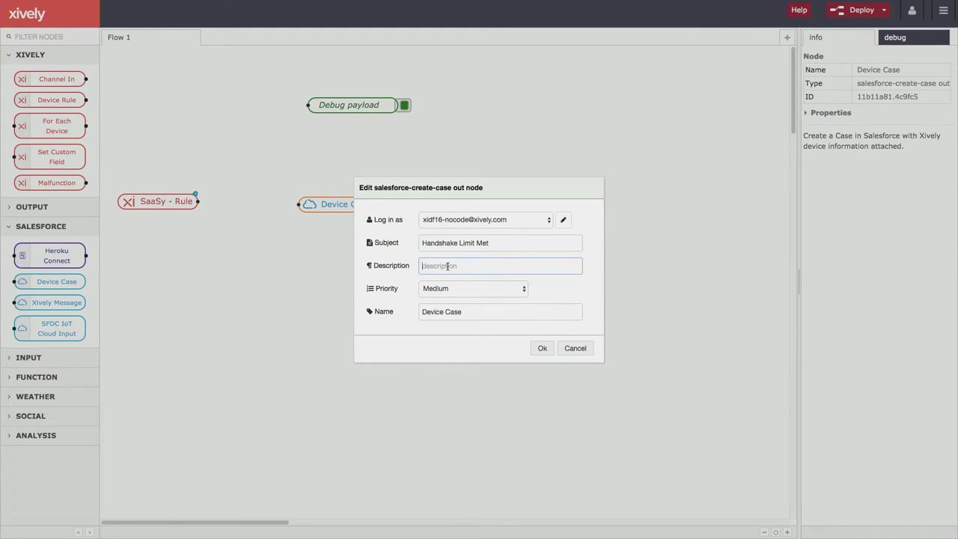
type("Come help Saasy!")
left_click(542, 348)
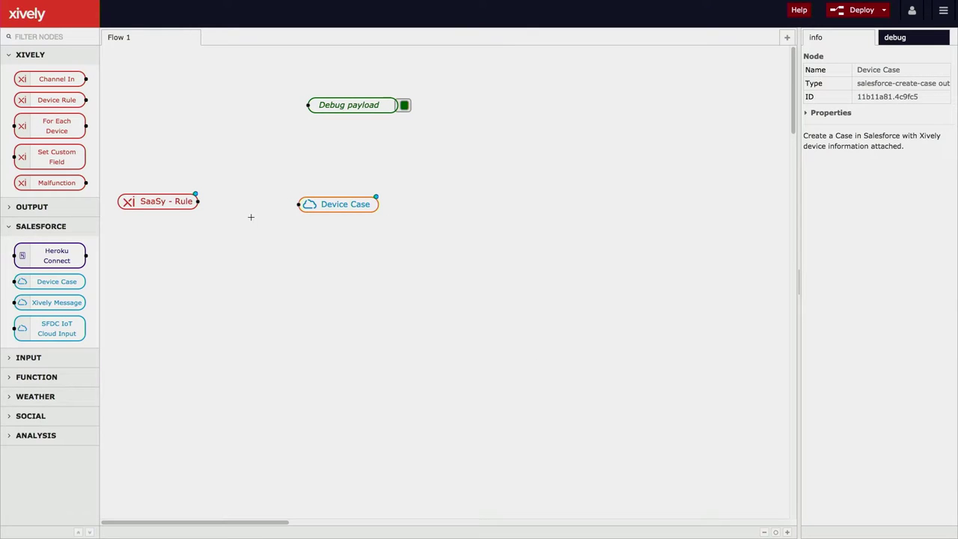
Connect the SaaSy rule node's output to both the Device Case node and the Debug payload node
left_click_drag(198, 201, 298, 204)
left_click_drag(197, 201, 308, 105)
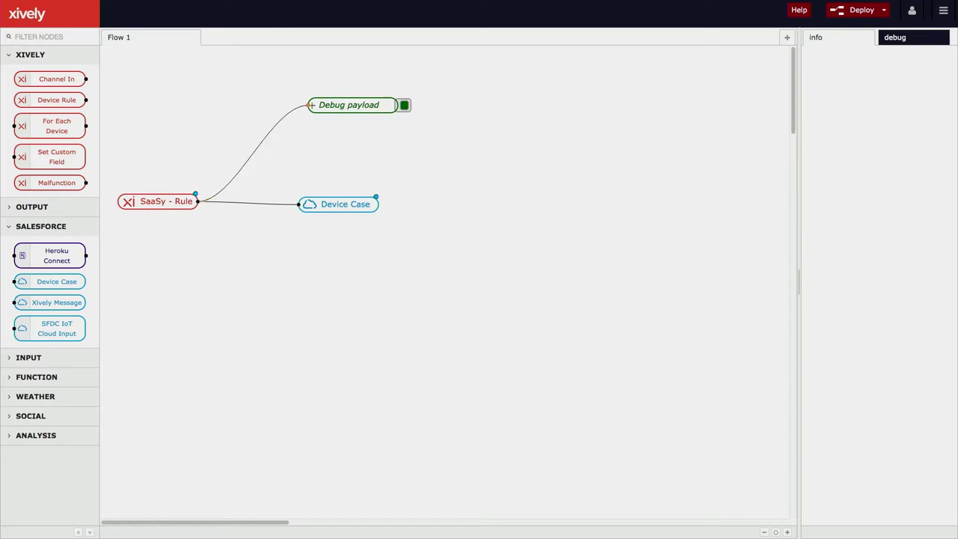
Deploy Flow 1 and check the SaaSy rule node's condition and repeat settings without changing them
left_click(852, 10)
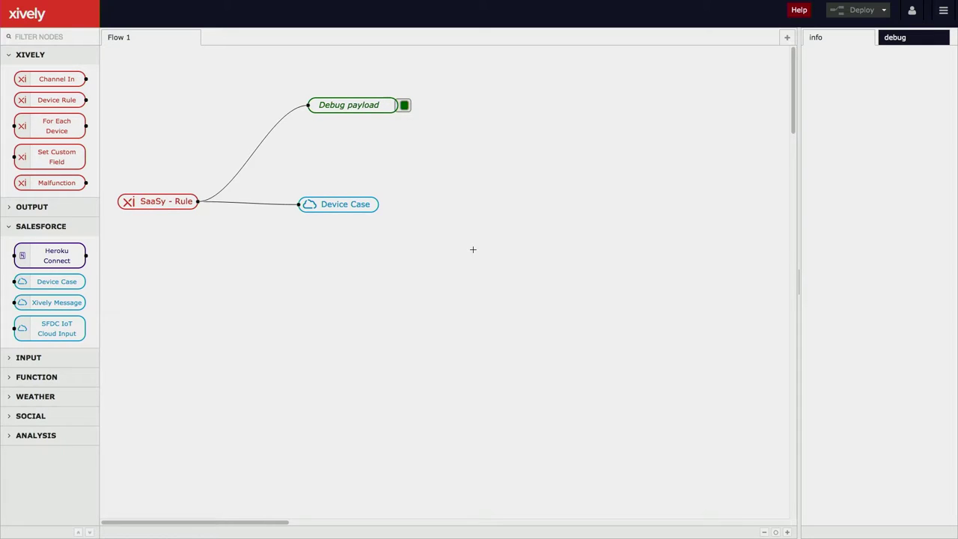
double_click(156, 202)
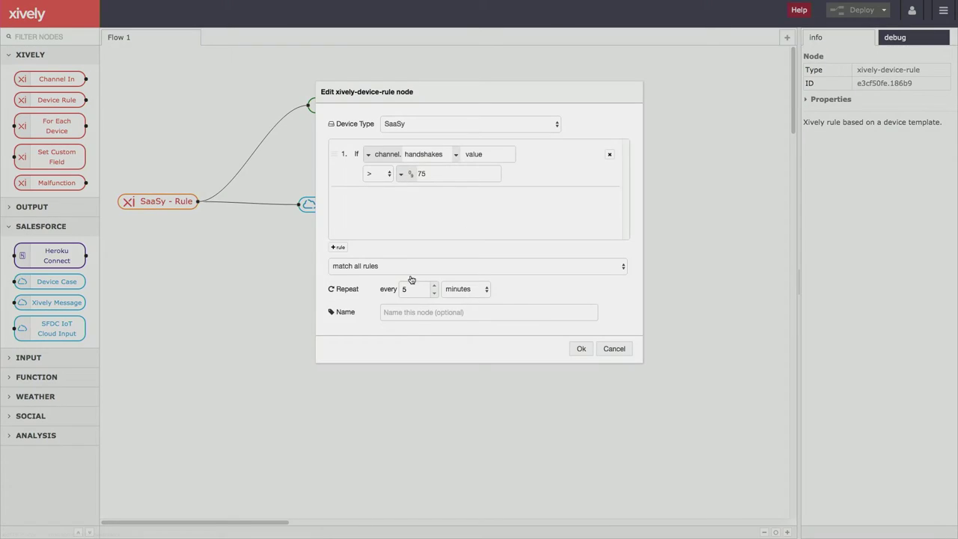
left_click(614, 348)
left_click(382, 328)
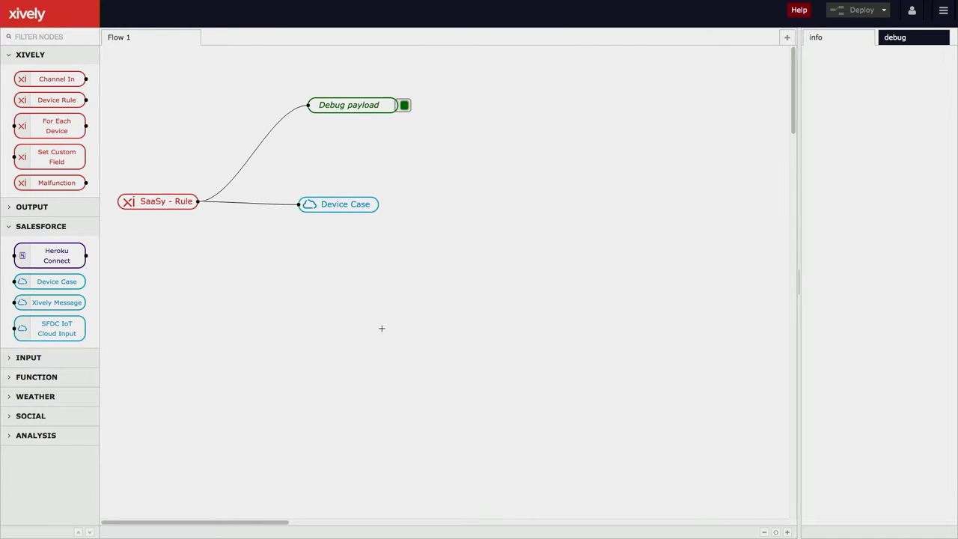
In the product simulator, set the SaaSy device's Selfies value to 91 and its Handshakes value to 97
mouse_move(237, 2)
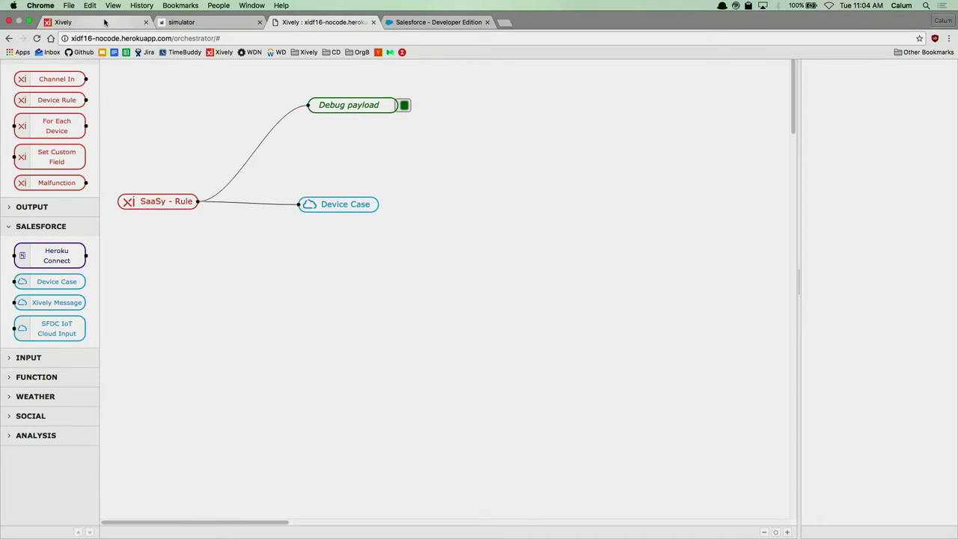
left_click(176, 22)
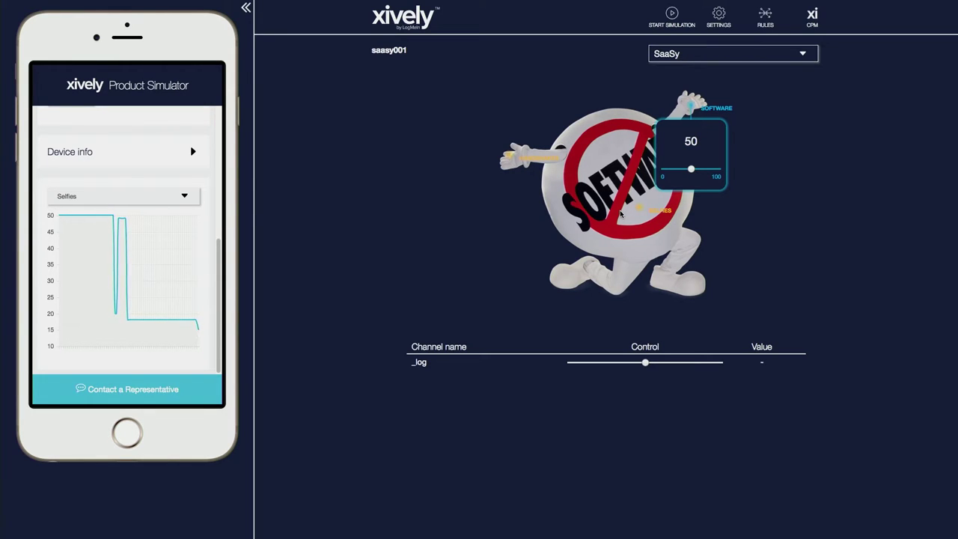
left_click(639, 210)
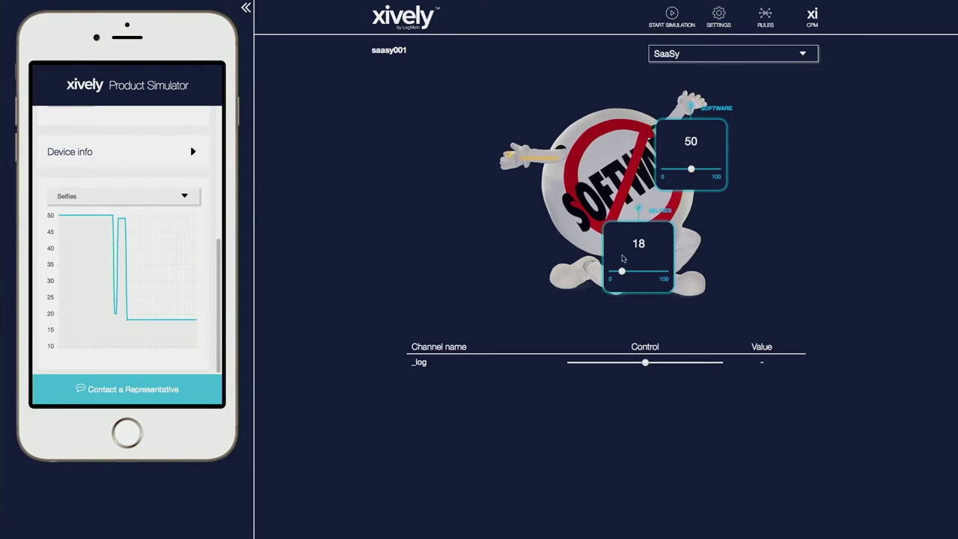
left_click(657, 271)
left_click(662, 271)
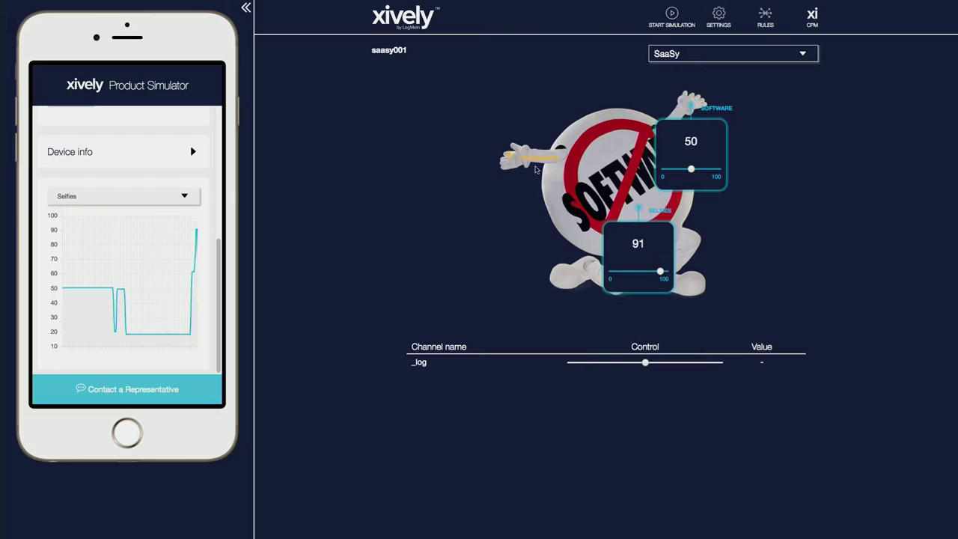
left_click(510, 159)
left_click_drag(516, 222, 533, 220)
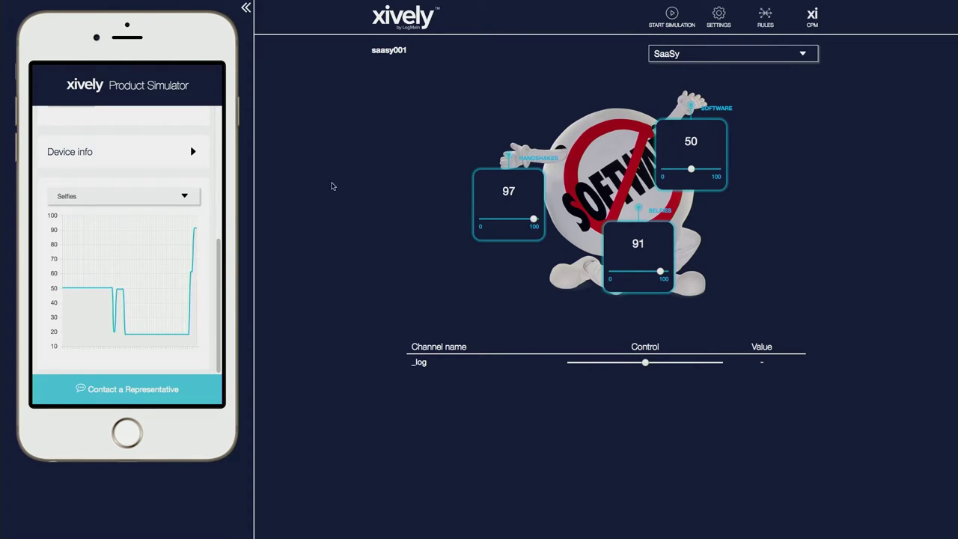
scroll(167, 190, "up", 5)
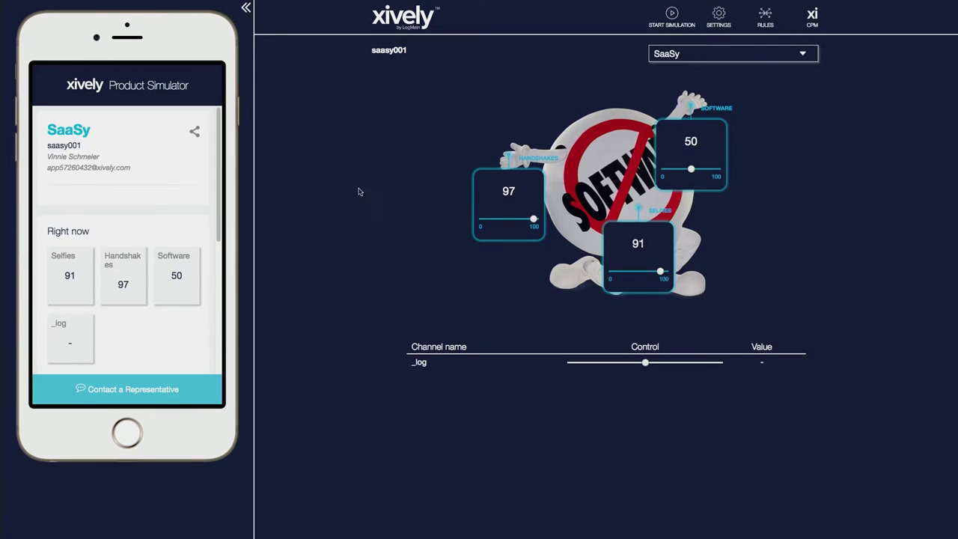
Return to the rules editor and examine the debug output for the payload sent by the SaaSy rule
mouse_move(290, 2)
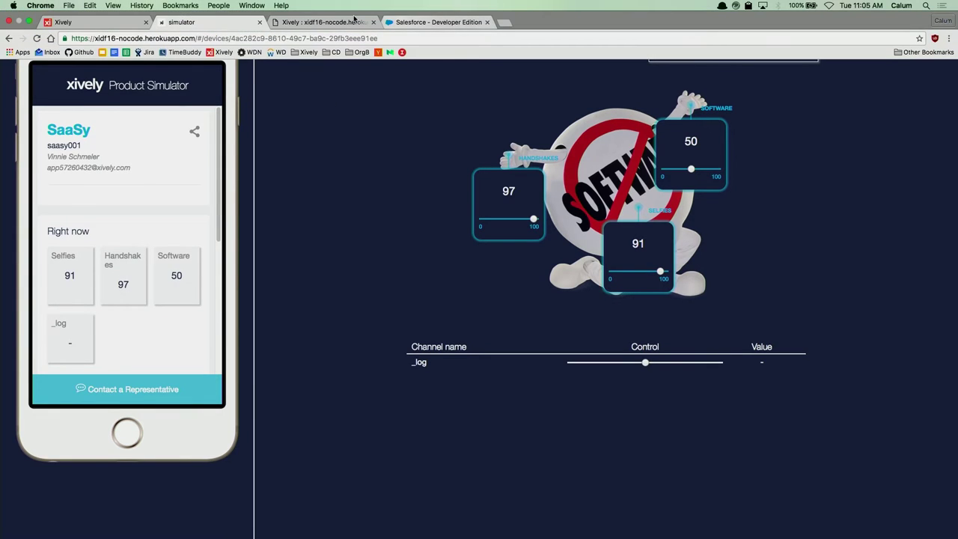
left_click(431, 22)
mouse_move(325, 3)
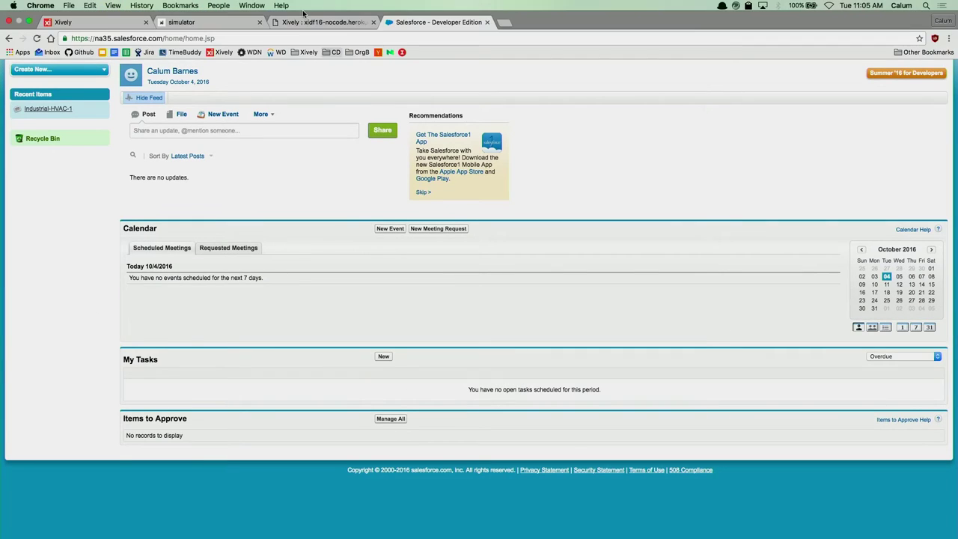
left_click(336, 22)
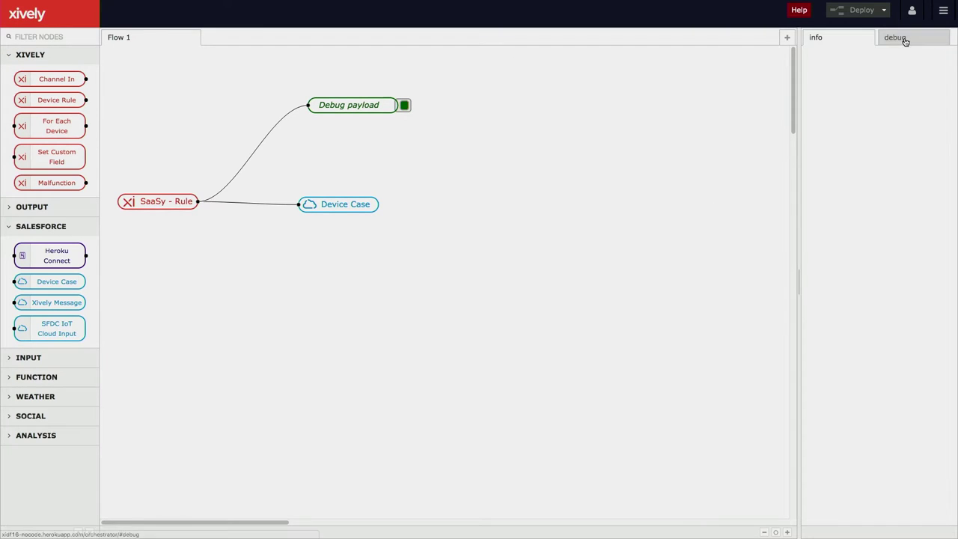
left_click(901, 38)
Open the "Handshake Limit Met" case in Salesforce and review its case details, Xively device information and description
mouse_move(347, 19)
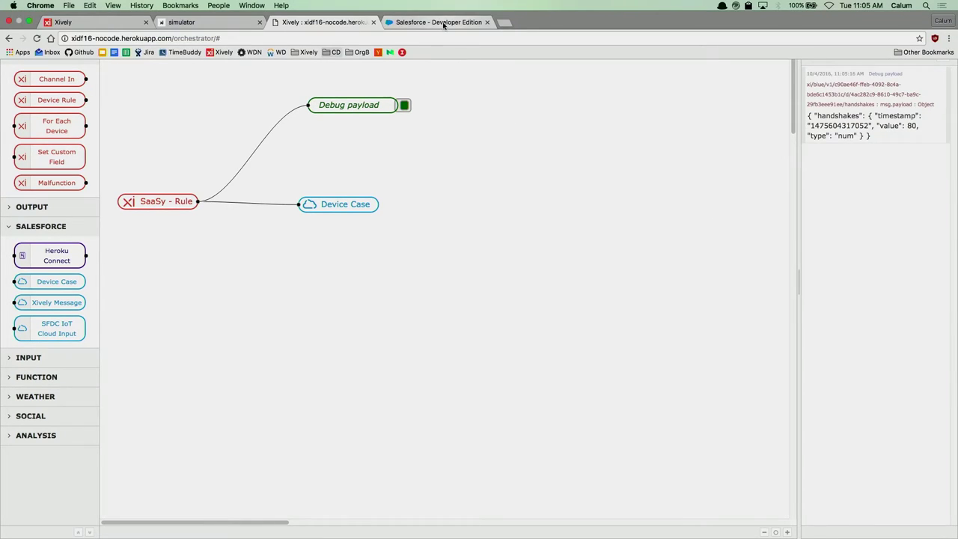
left_click(440, 22)
left_click(398, 49)
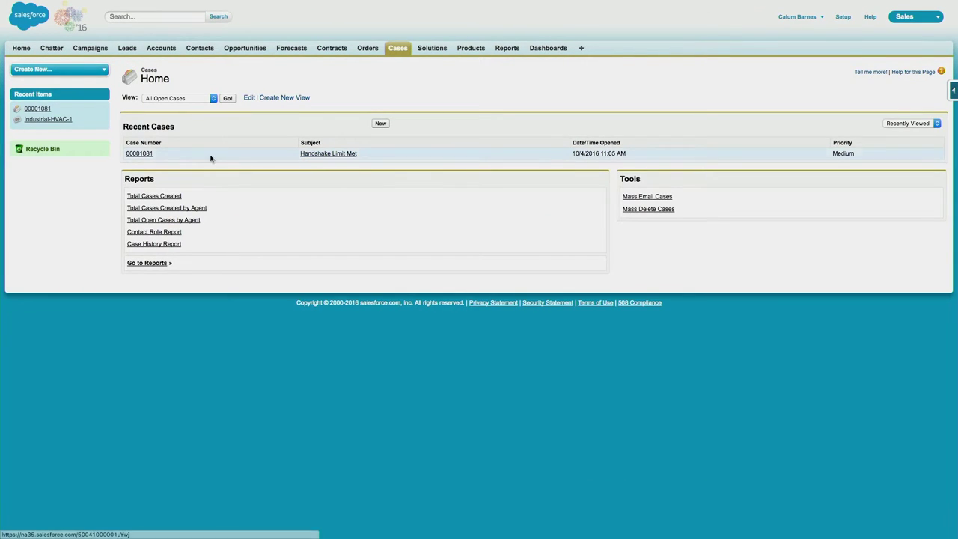
left_click(142, 154)
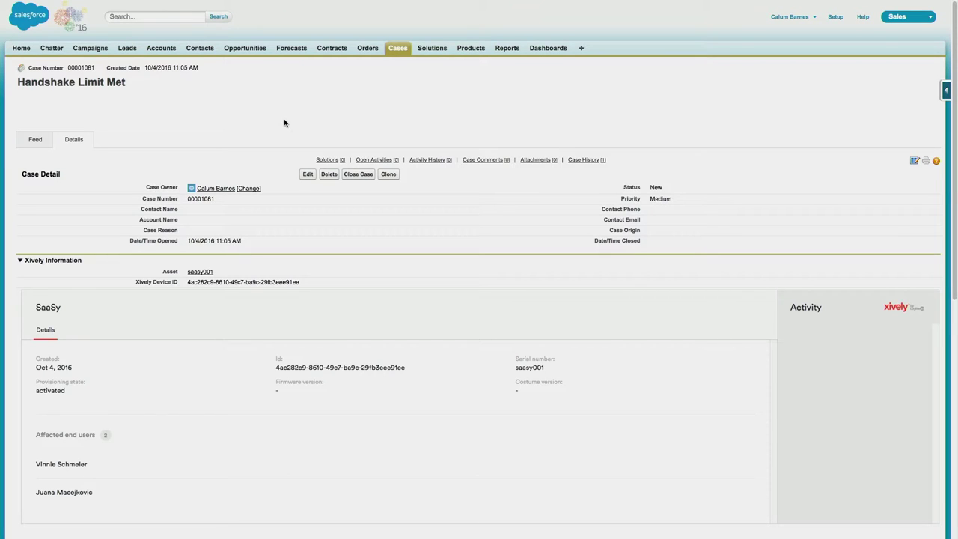
scroll(79, 189, "down", 3)
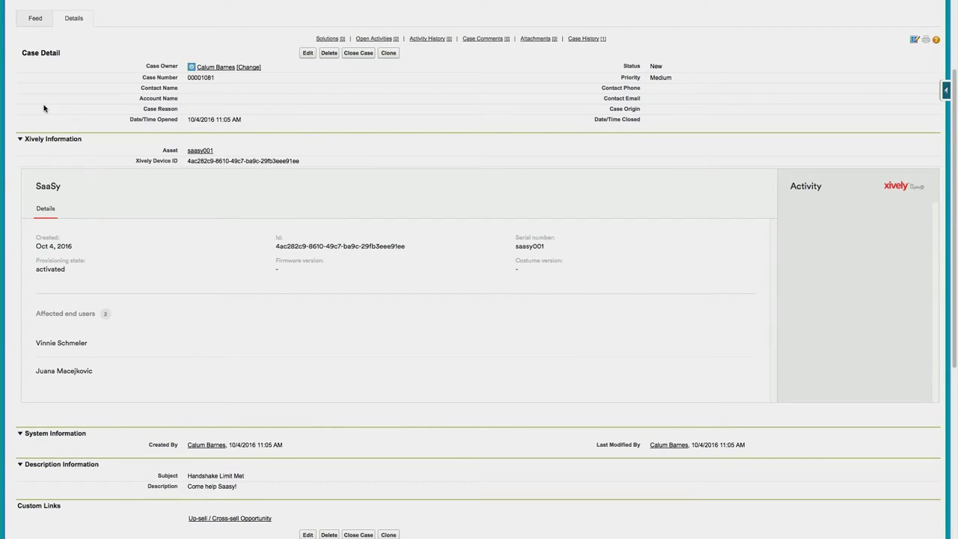
scroll(44, 109, "up", 3)
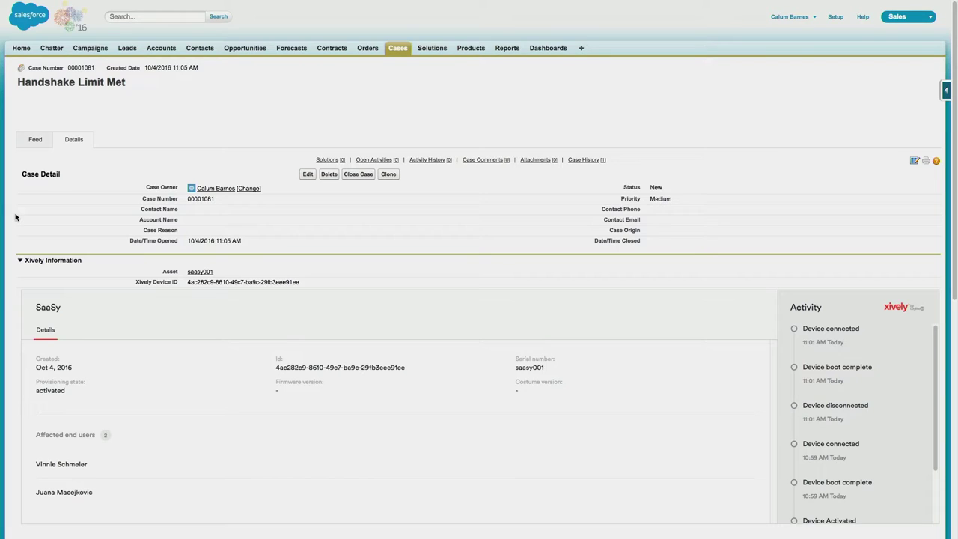
scroll(9, 251, "down", 2)
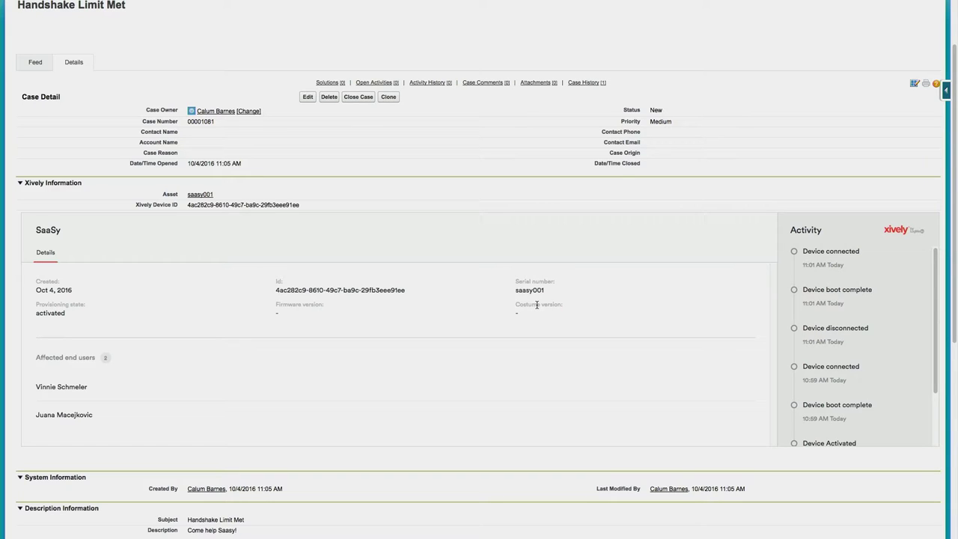
Switch to Xively and reload the saasy001 device details page
mouse_move(206, 8)
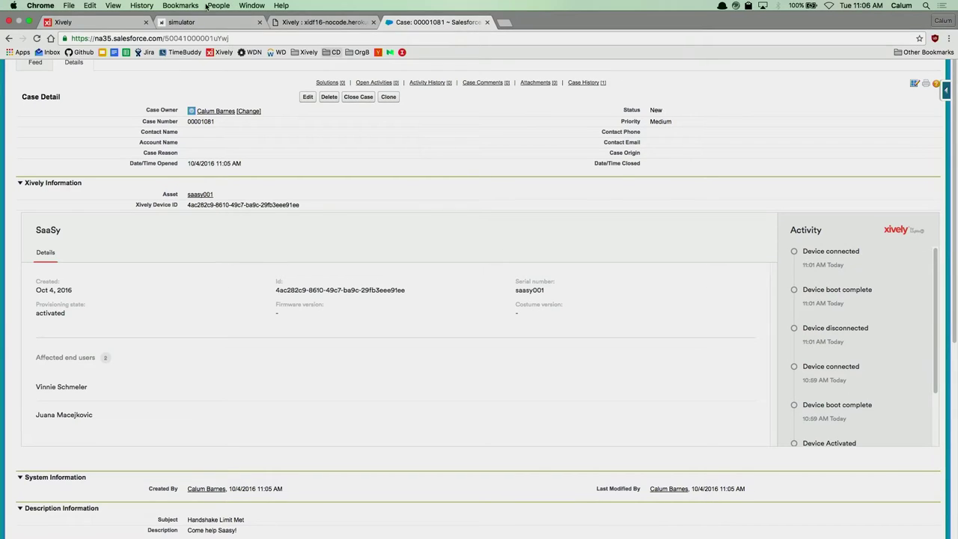
left_click(80, 24)
left_click(36, 38)
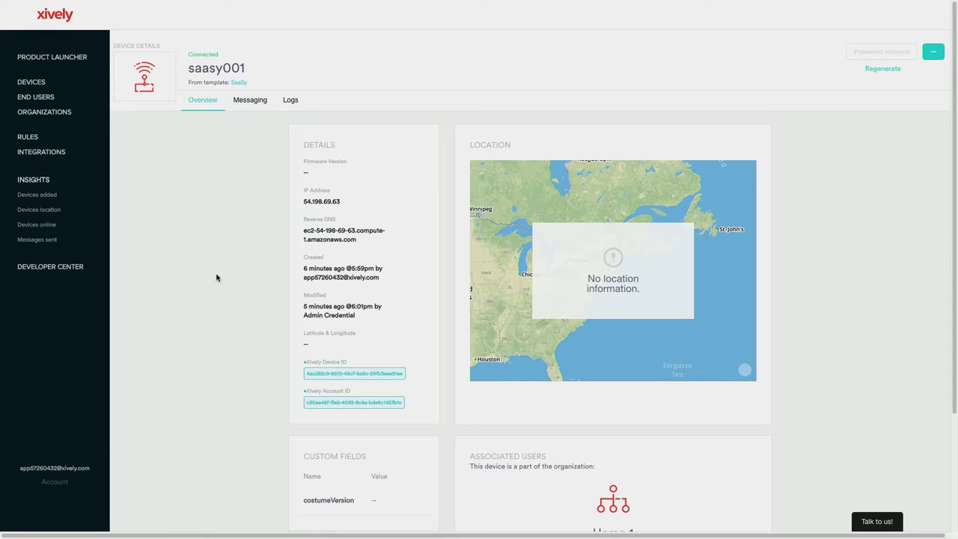
Switch to the PowerPoint presentation, start the slide show from slide 11 and advance to the Xively, Heroku, Salesforce architecture slide
key("super+Tab")
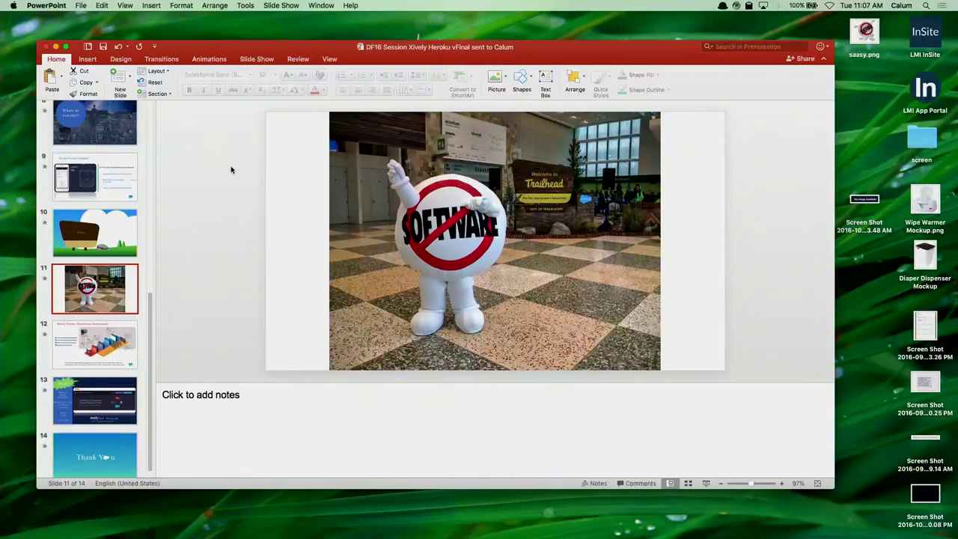
left_click(705, 482)
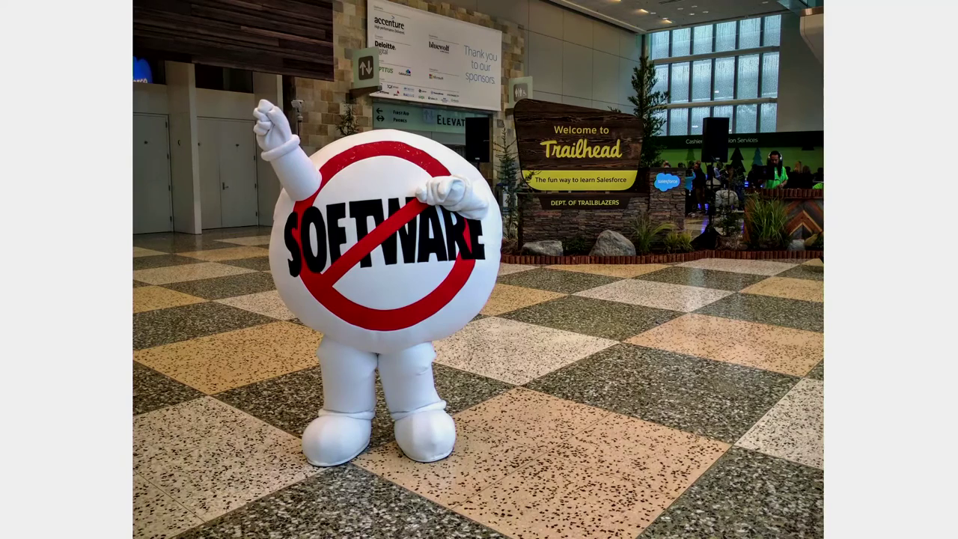
left_click(941, 496)
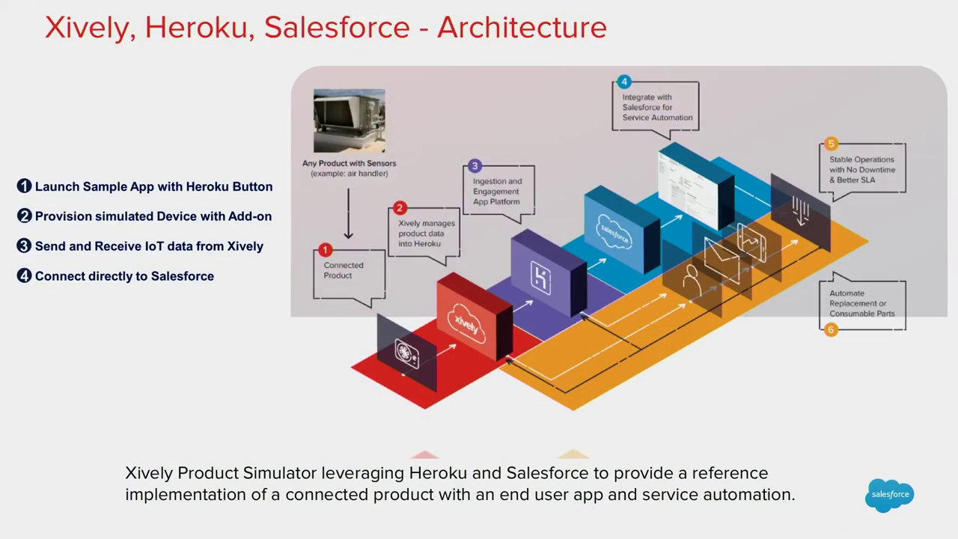